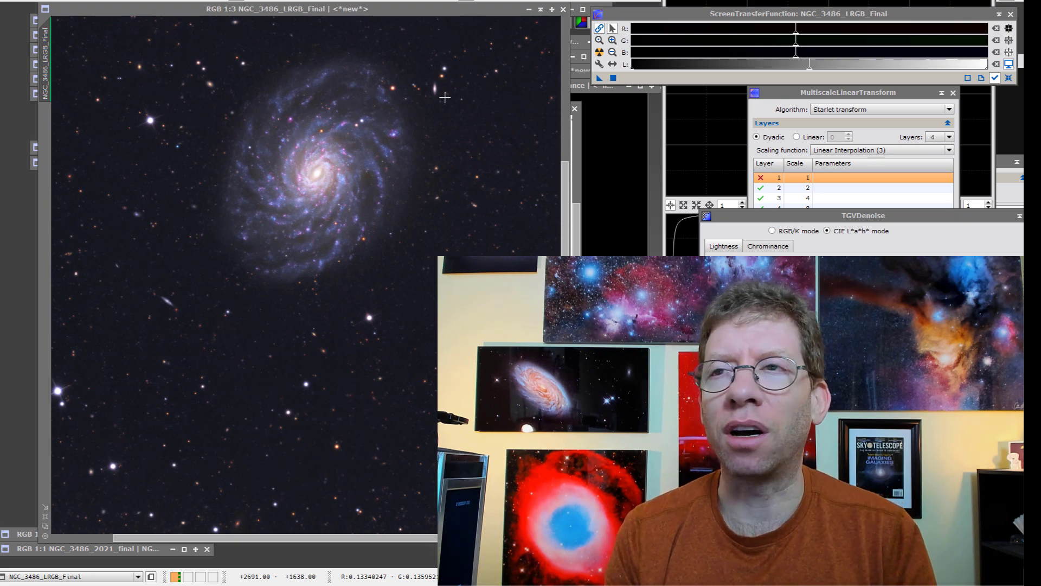
Zoom in on the NGC_3486_LRGB_Final colour galaxy image to inspect it
scroll(423, 167, up, 1)
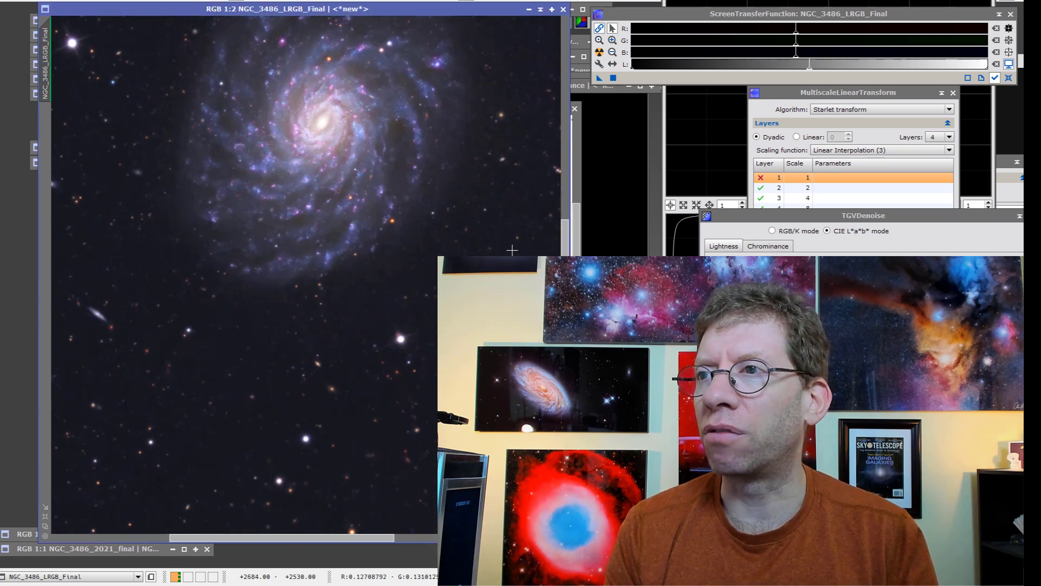
Bring NGC_3486_2021_final forward and view it at full 1:1 resolution
drag(564, 258, 564, 200)
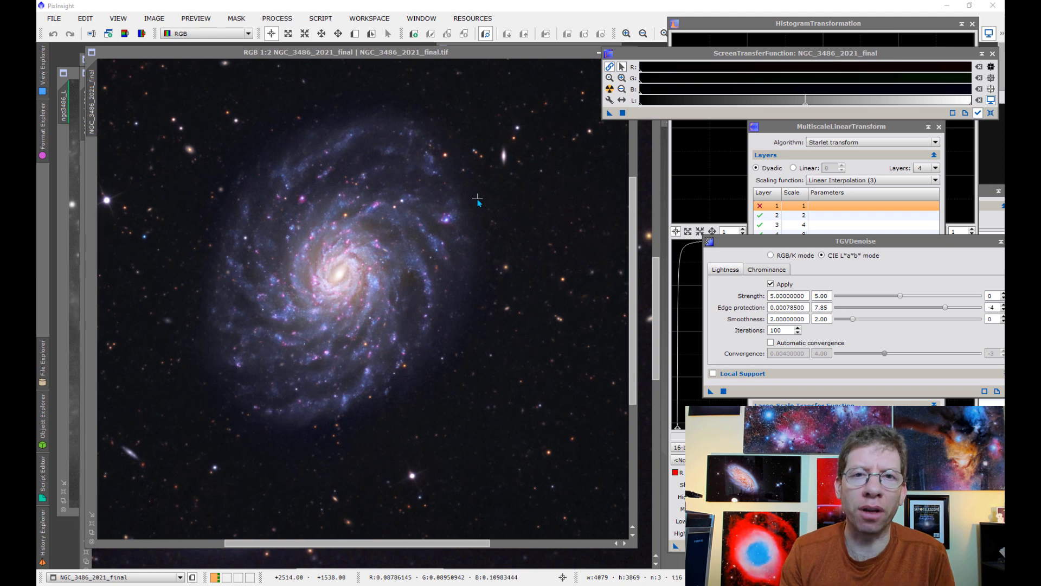
key(ctrl+plus)
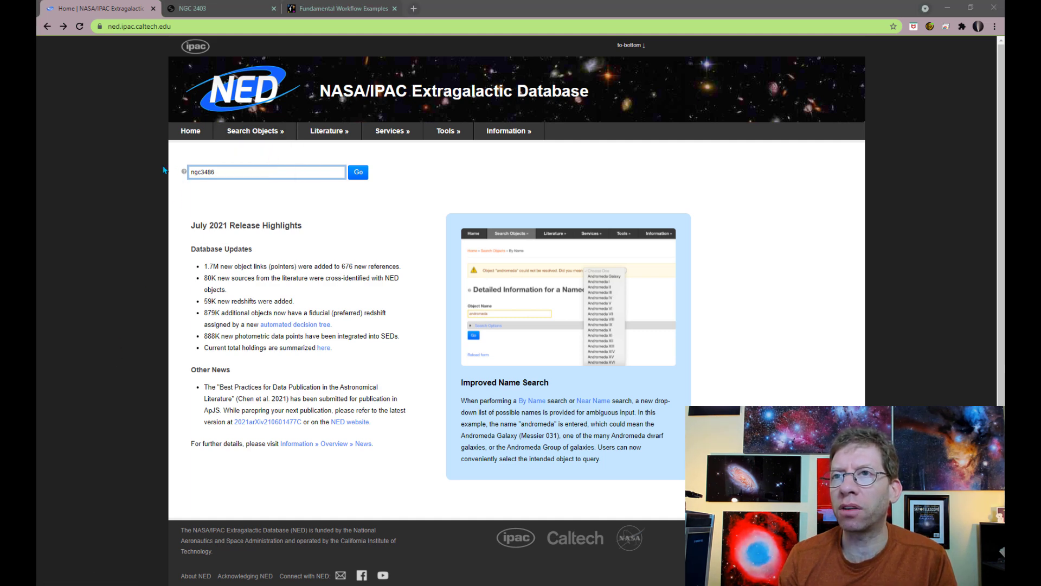
Search NED for ngc3486 and highlight its heliocentric velocity, 678.130635 ± 0.599585 km/s
click(358, 172)
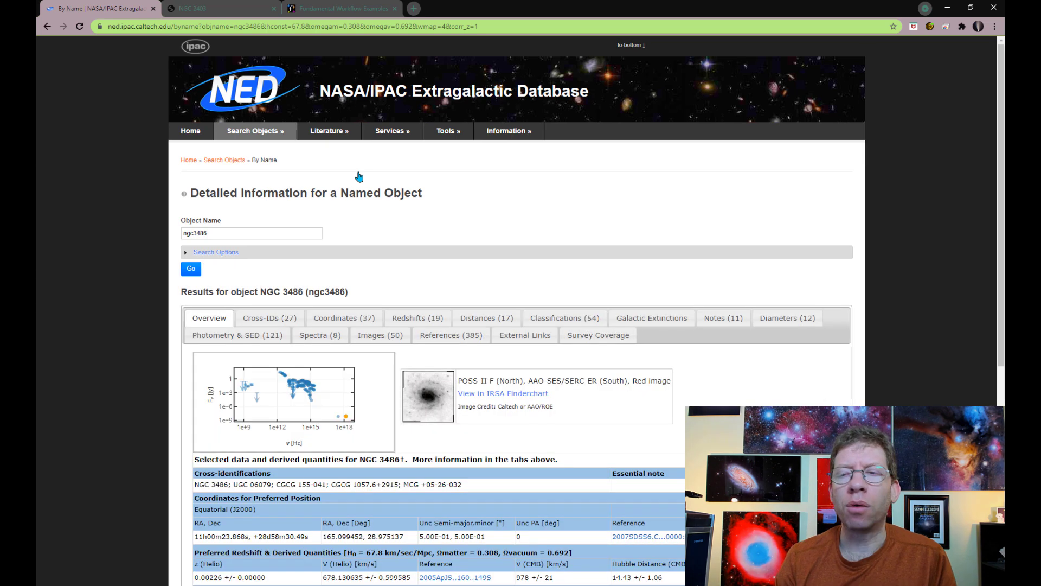
scroll(347, 388, down, 3)
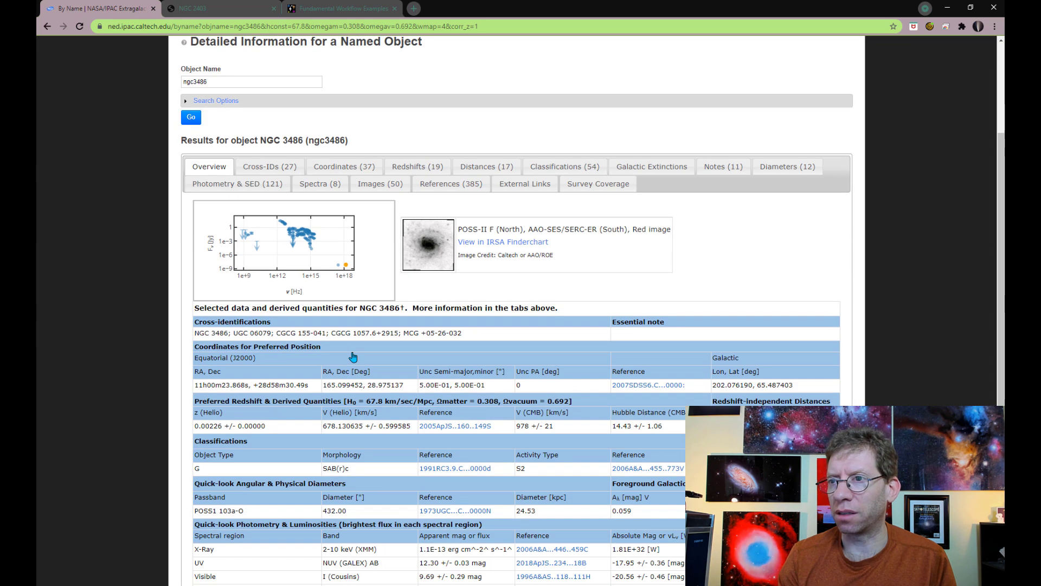
drag(411, 425, 324, 429)
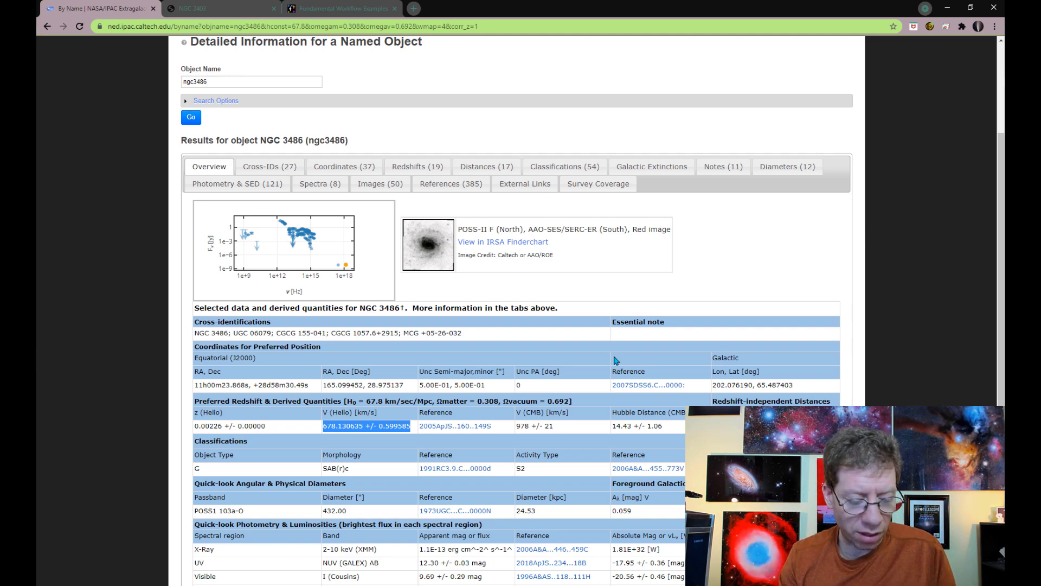
Divide 678 by 72 in the Calculator
key(XF86Calculator)
click(609, 443)
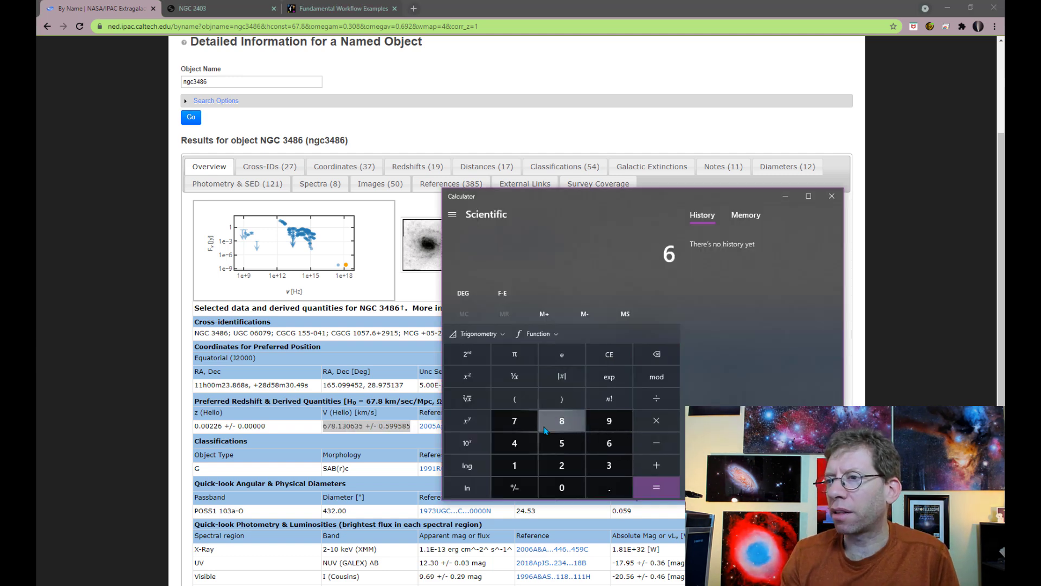
click(515, 421)
click(562, 421)
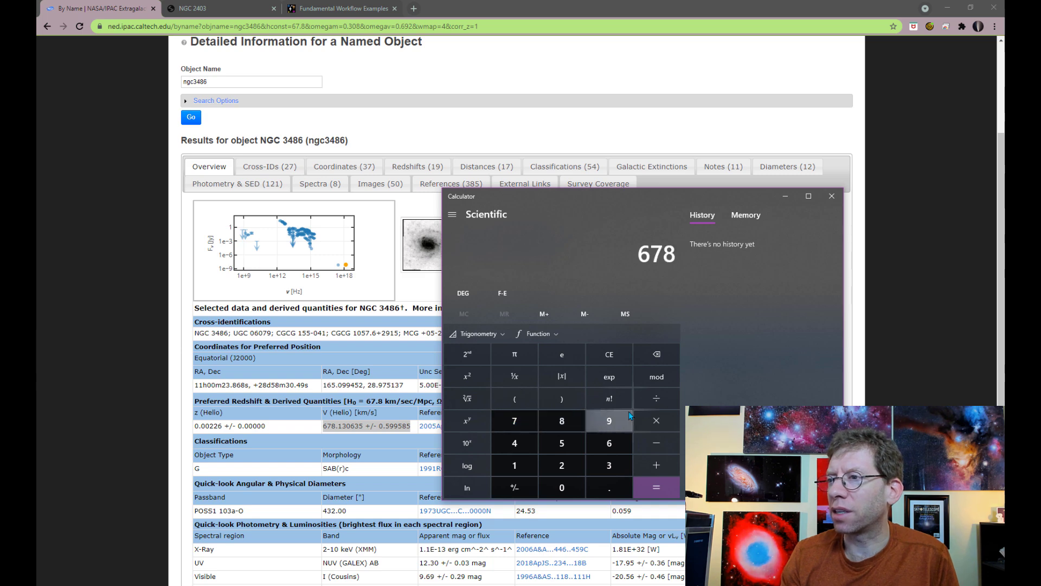
click(656, 398)
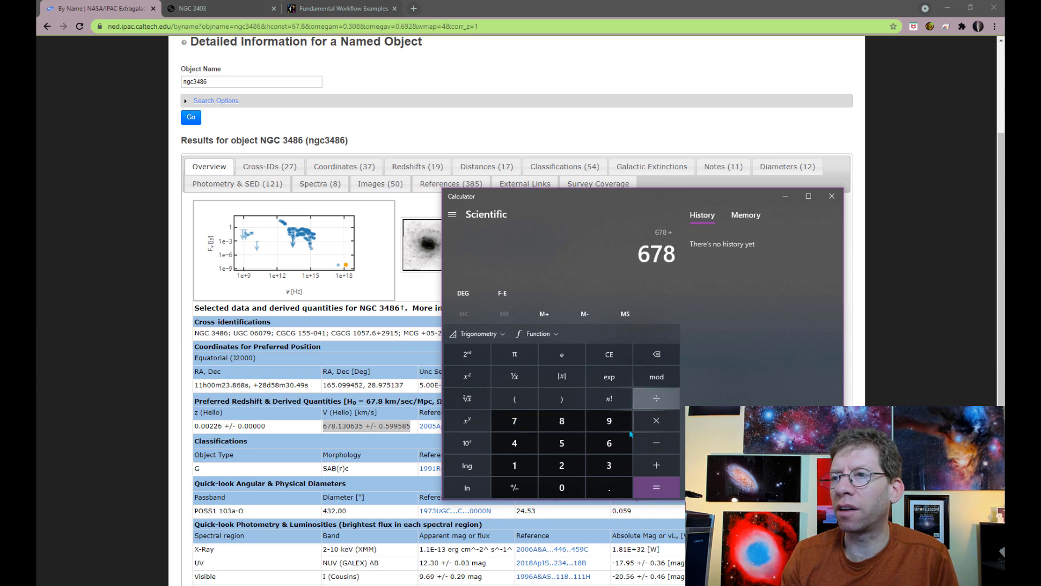
click(515, 421)
click(547, 465)
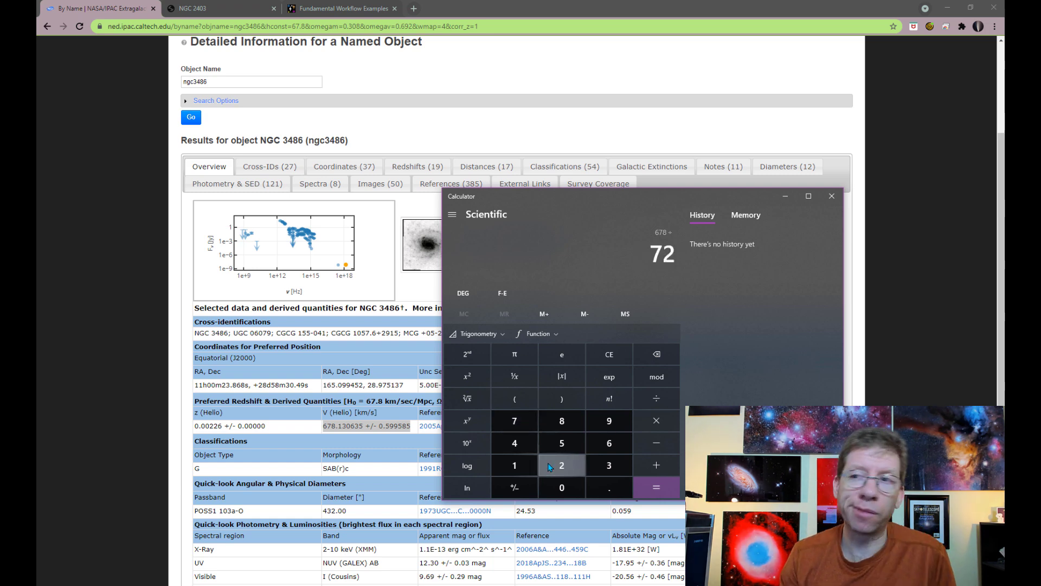
click(656, 487)
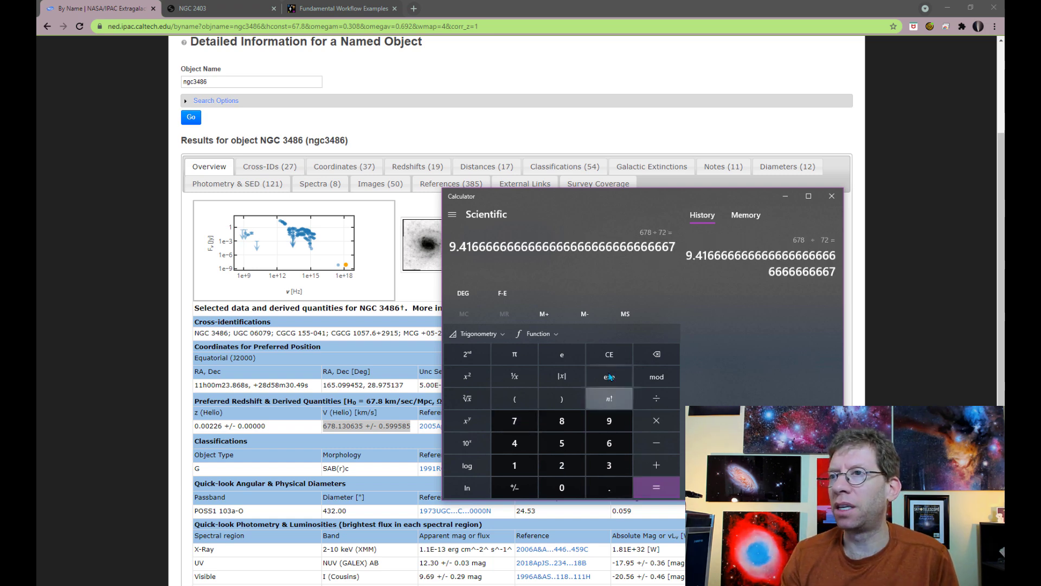
Multiply the quotient by 3.26 to get about 30.698
click(656, 421)
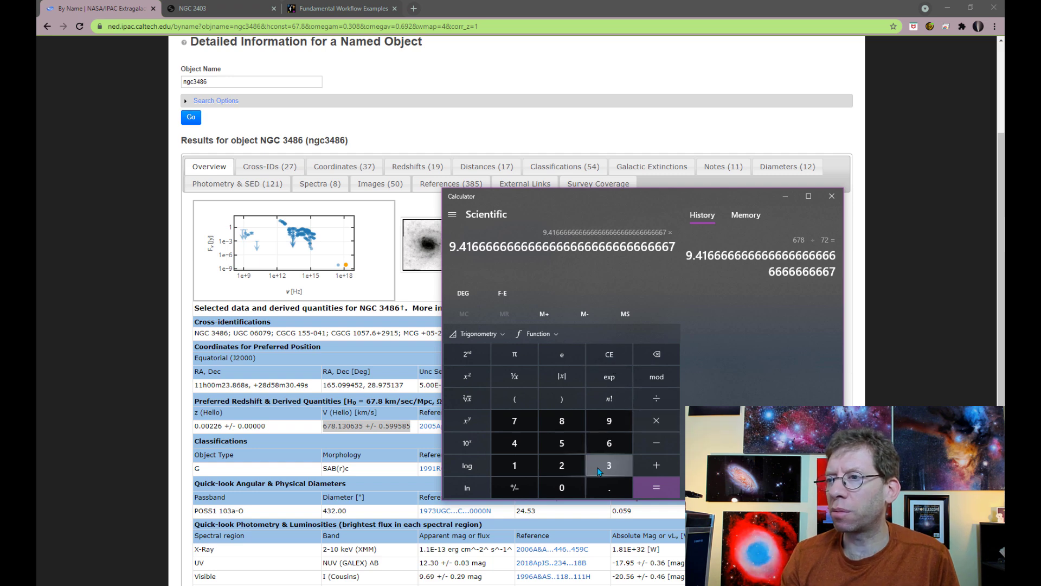
click(599, 470)
click(609, 487)
click(562, 465)
click(609, 444)
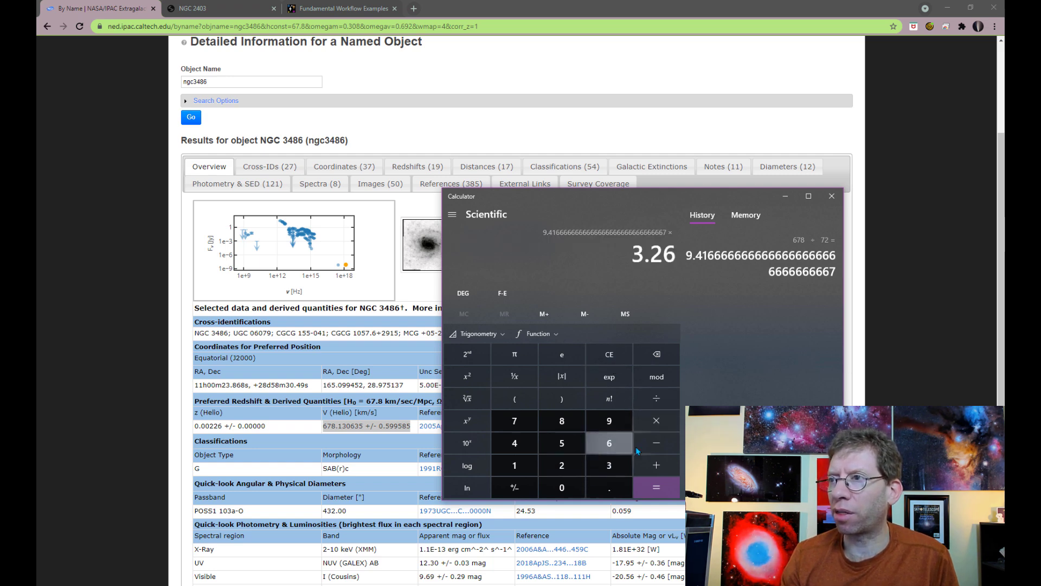
click(646, 484)
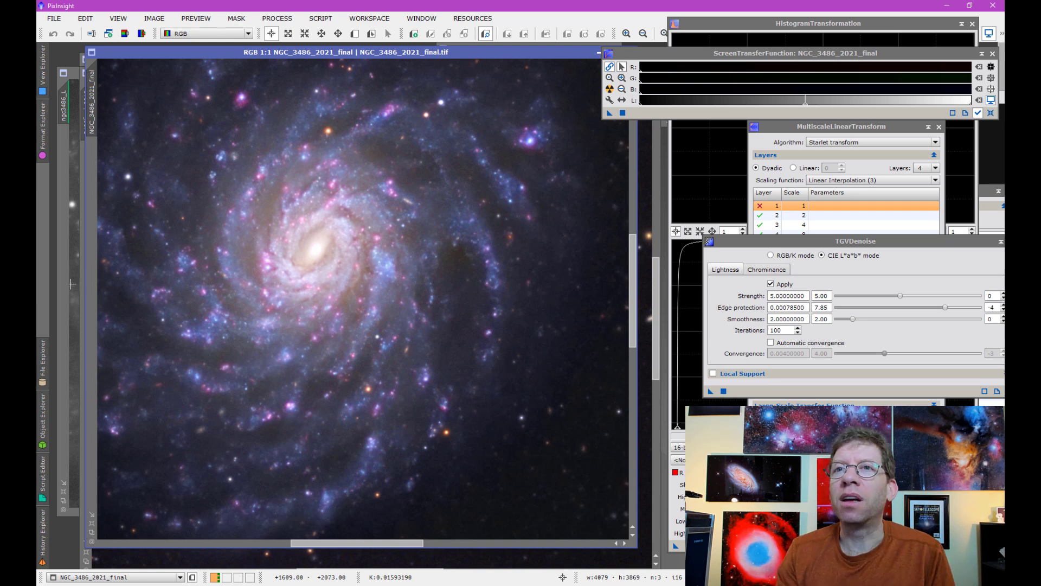
Bring the ngc3486_L luminance window to the front and shift it slightly right
click(77, 290)
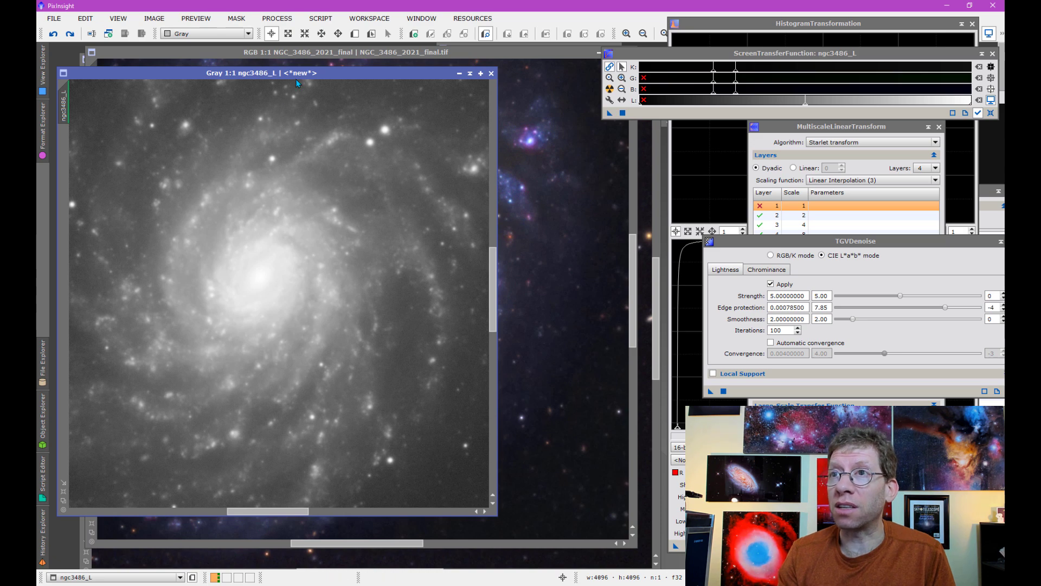
drag(296, 78, 319, 85)
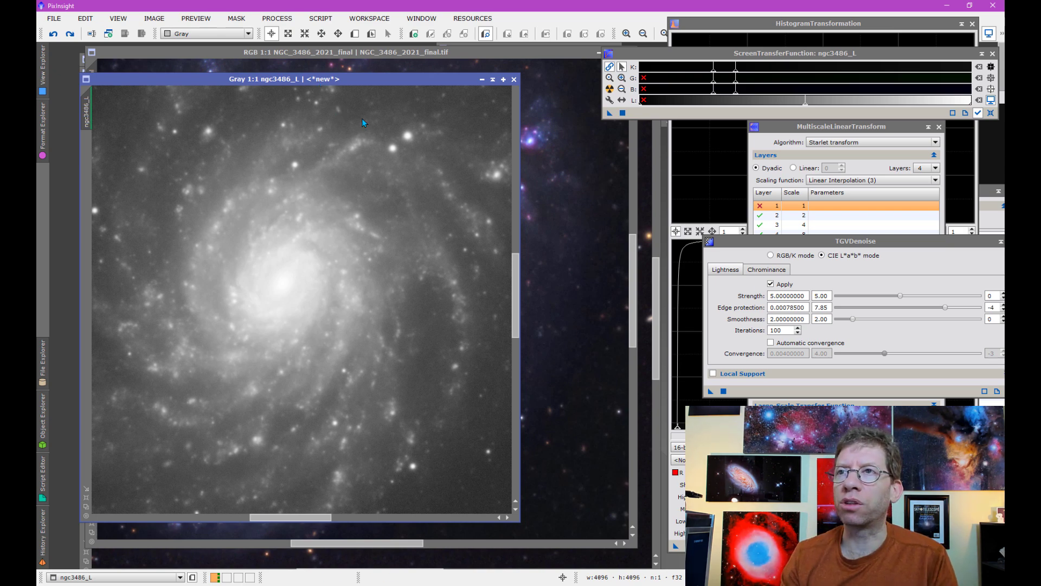
Launch the PSF Image Creator script and position its dialog over the image
click(324, 20)
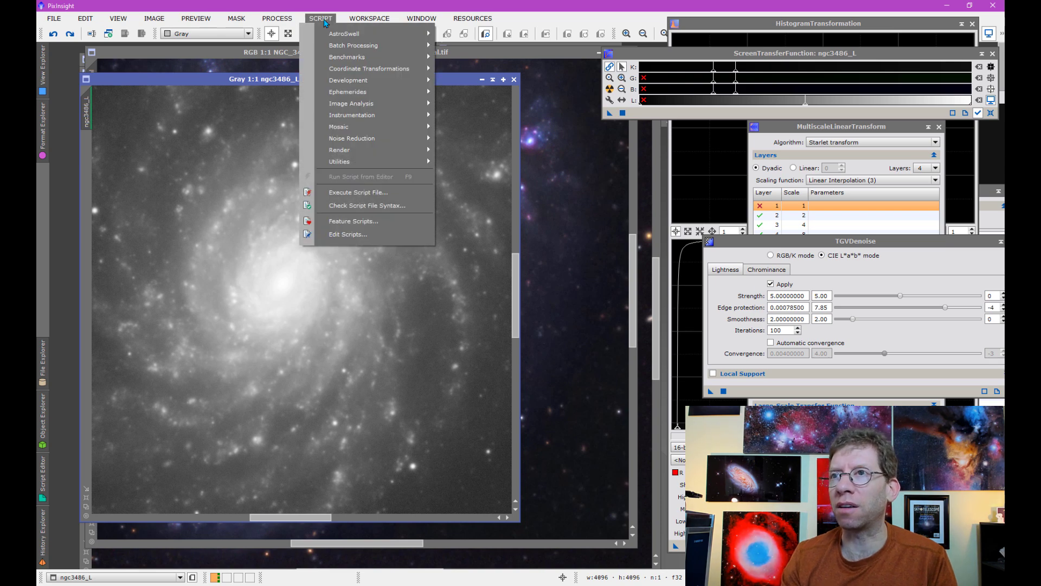
mouse_move(388, 150)
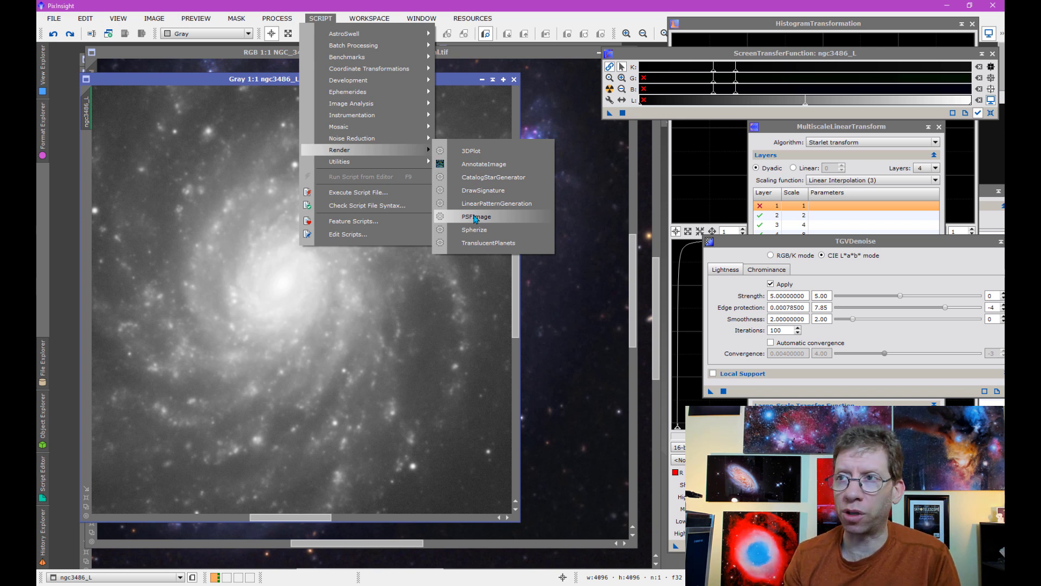
click(475, 217)
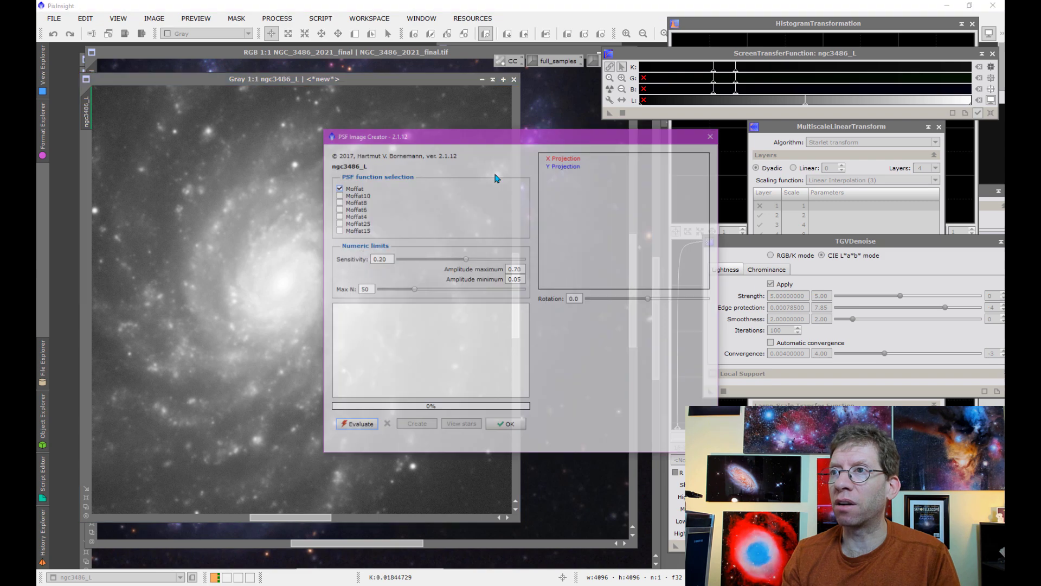
drag(493, 143, 377, 161)
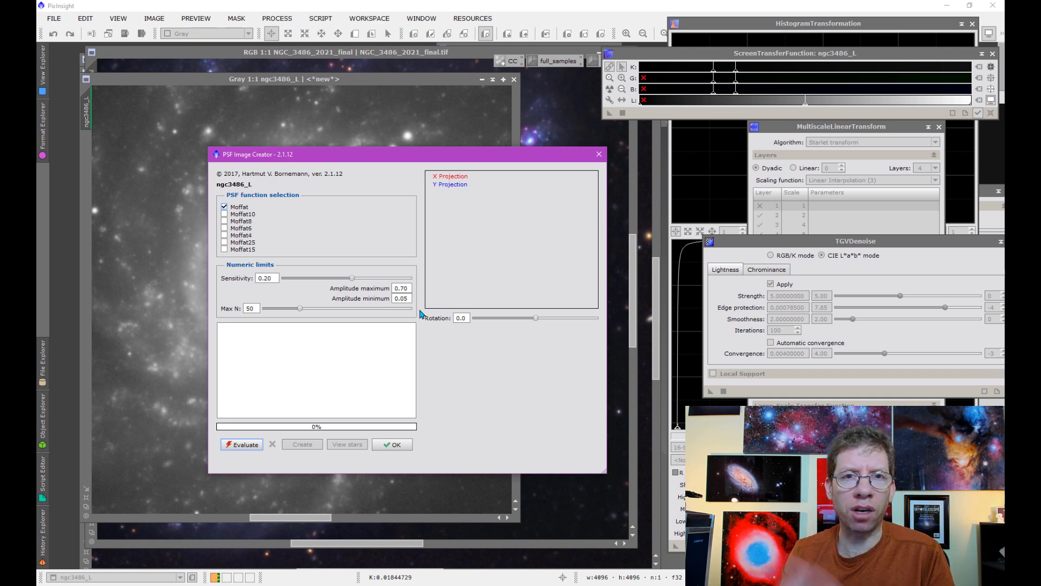
Set amplitude minimum to 0.1 and amplitude maximum to 0.65
double_click(404, 298)
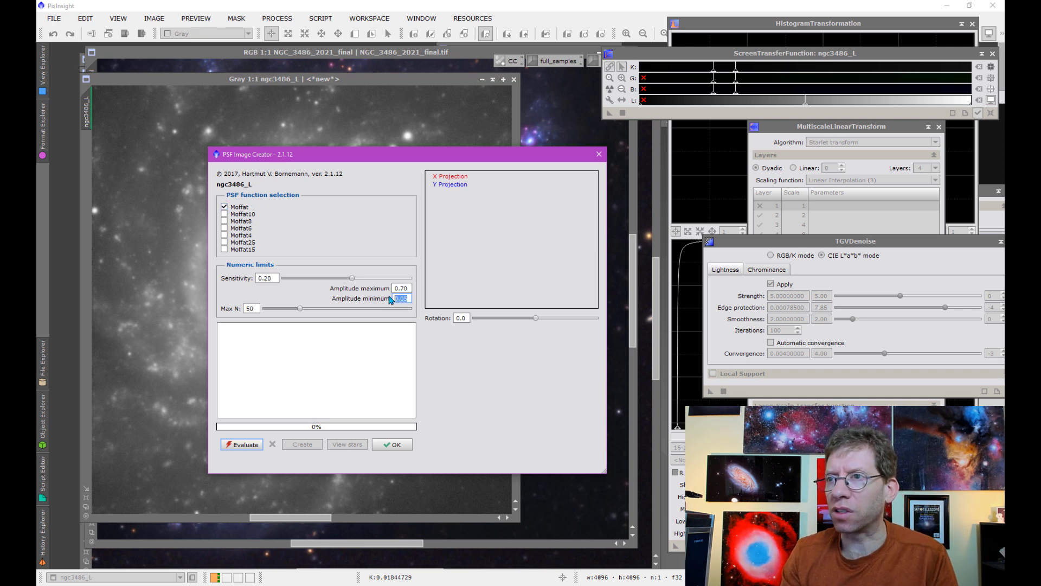
text(.1)
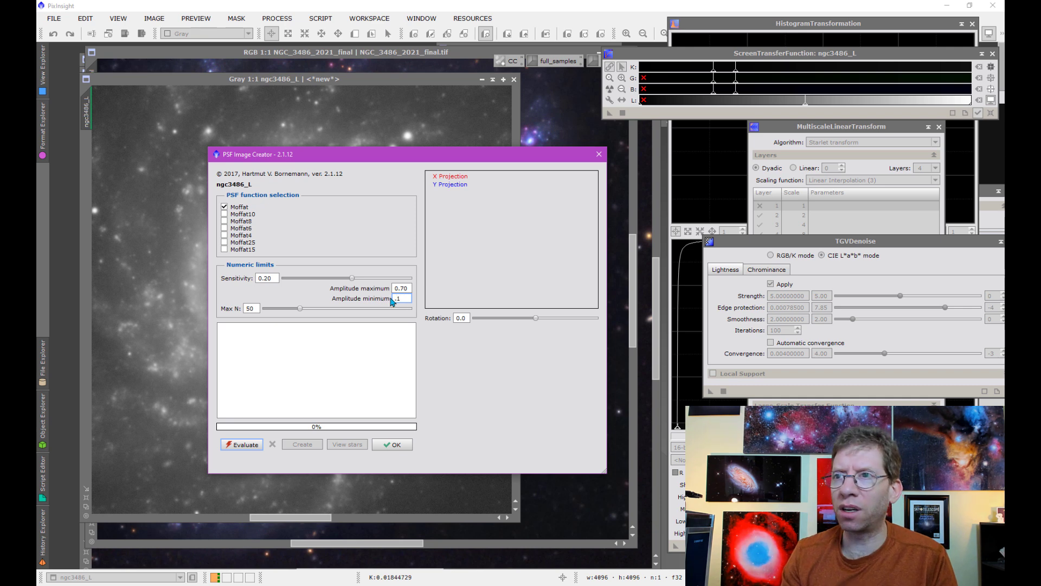
double_click(400, 288)
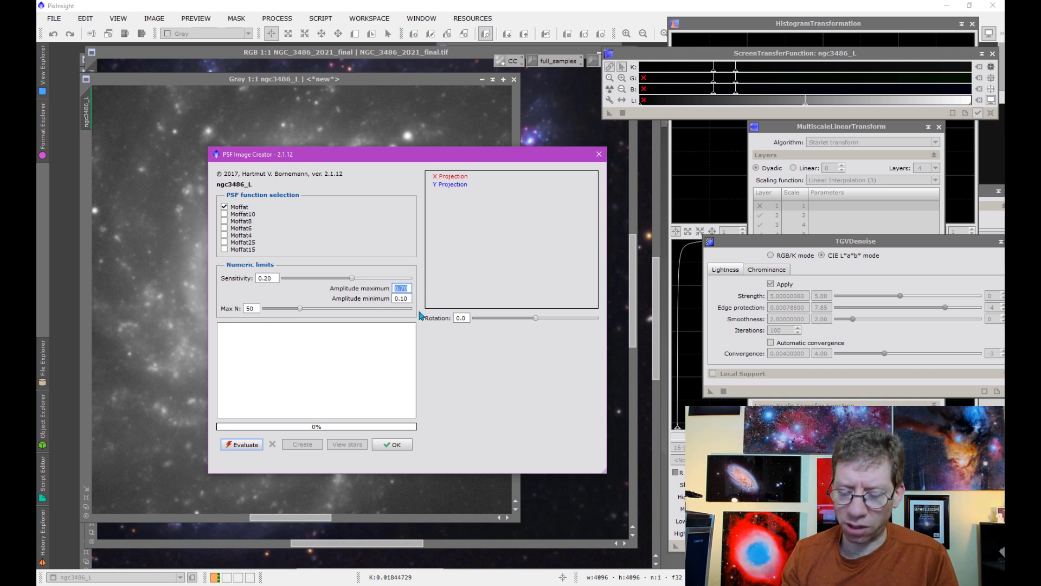
text(.65)
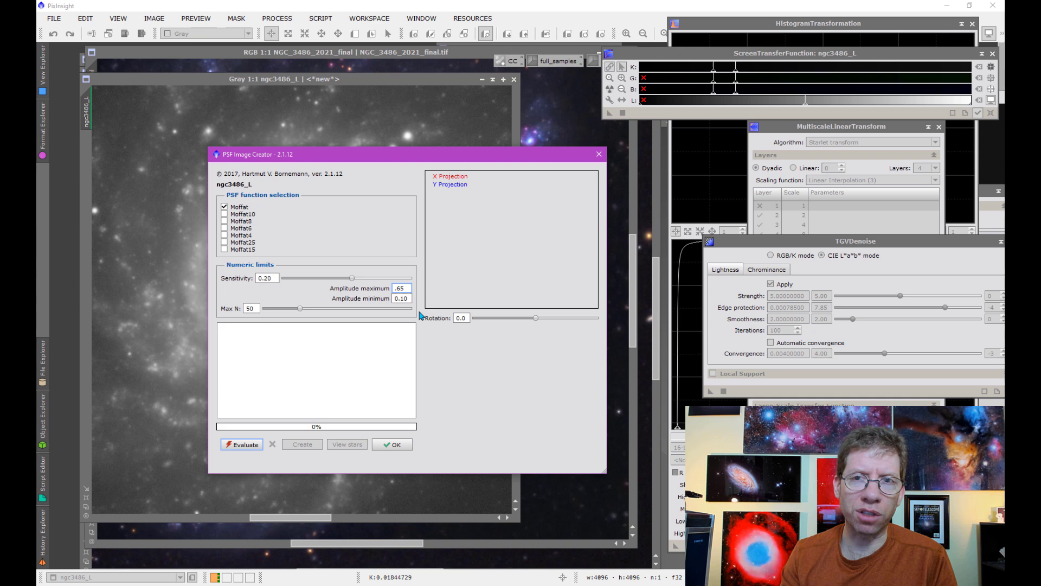
click(397, 352)
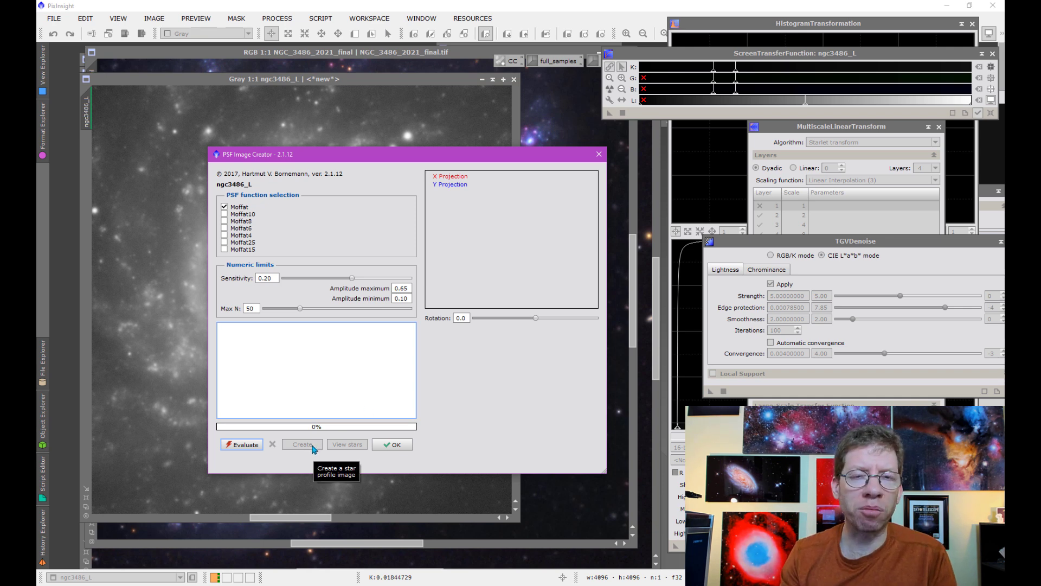
Evaluate ngc3486_L, yielding a Moffat fit of 23 stars with FWHMx 4.35, FWHMy 3.98
click(252, 446)
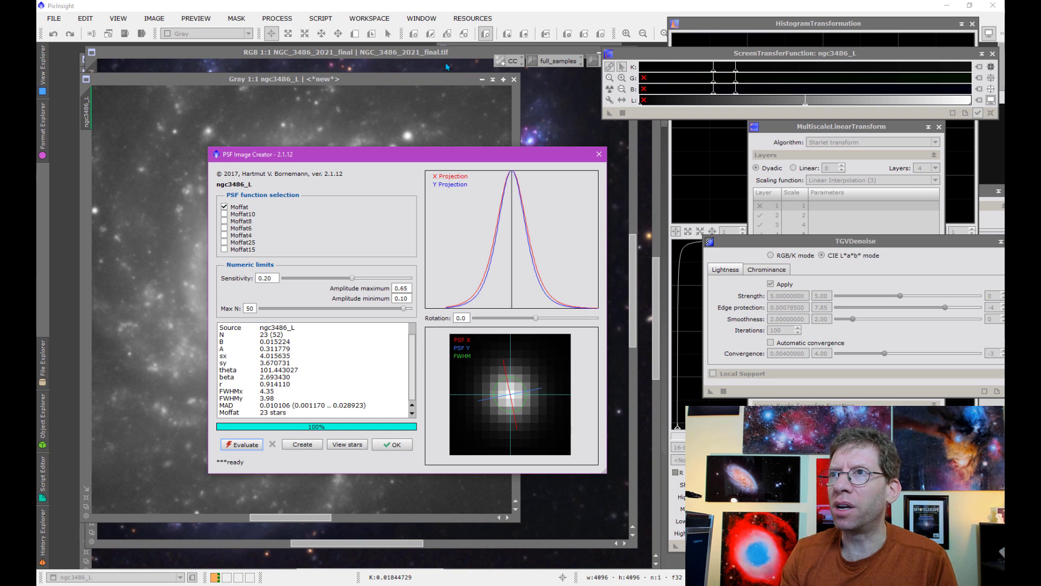
Close PSF Image Creator and activate the NGC_3486_2021_final colour image
click(601, 158)
click(559, 190)
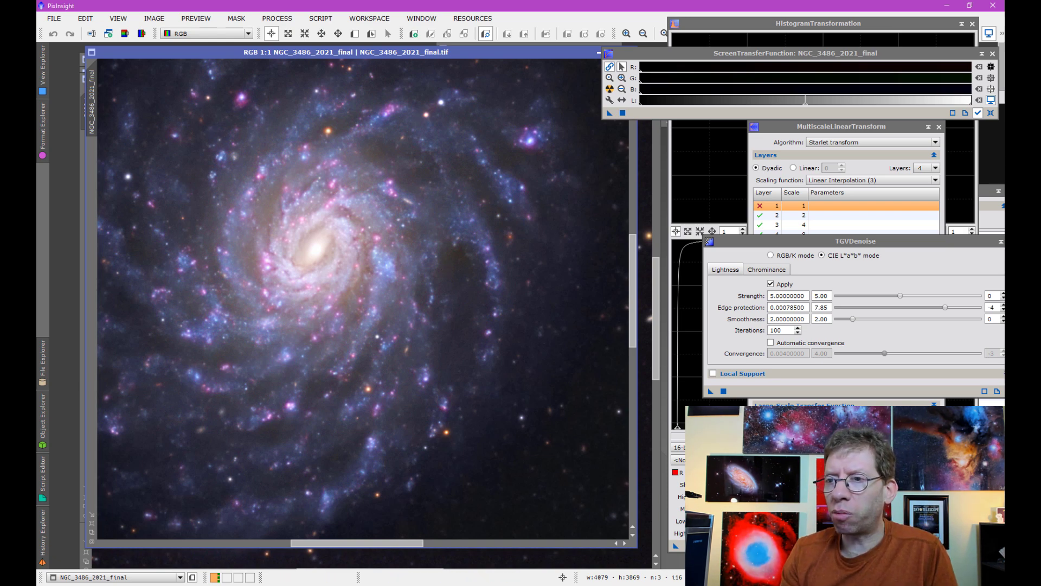
Switch from PixInsight to the Chrome browser window with Alt+Tab
key(alt+Tab)
Show the Fundamental Workflow Examples page's NGC 3486 (2021 version) video tables, then return to PixInsight
click(359, 9)
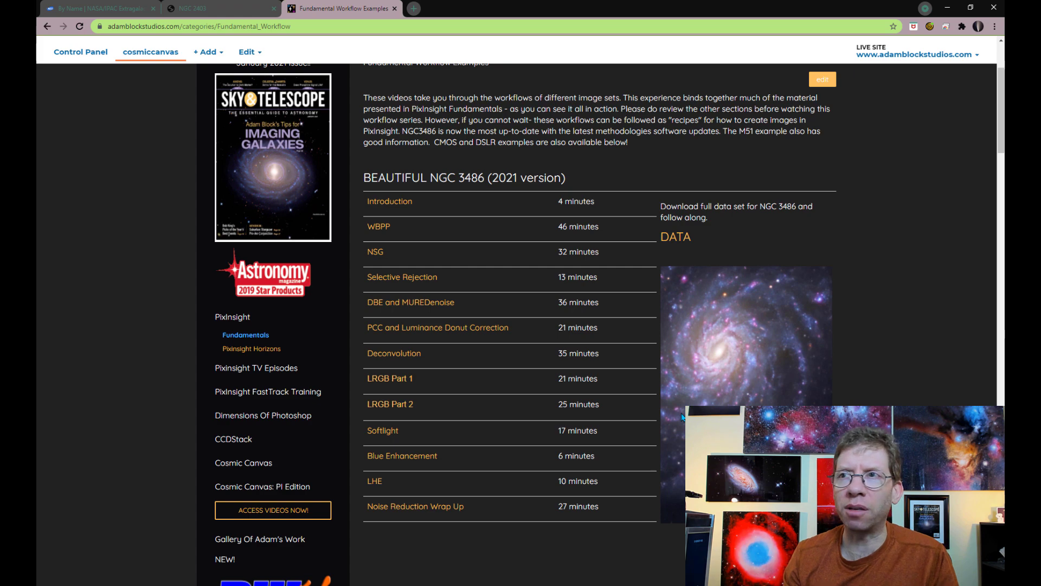
click(1002, 237)
drag(1003, 237, 1003, 460)
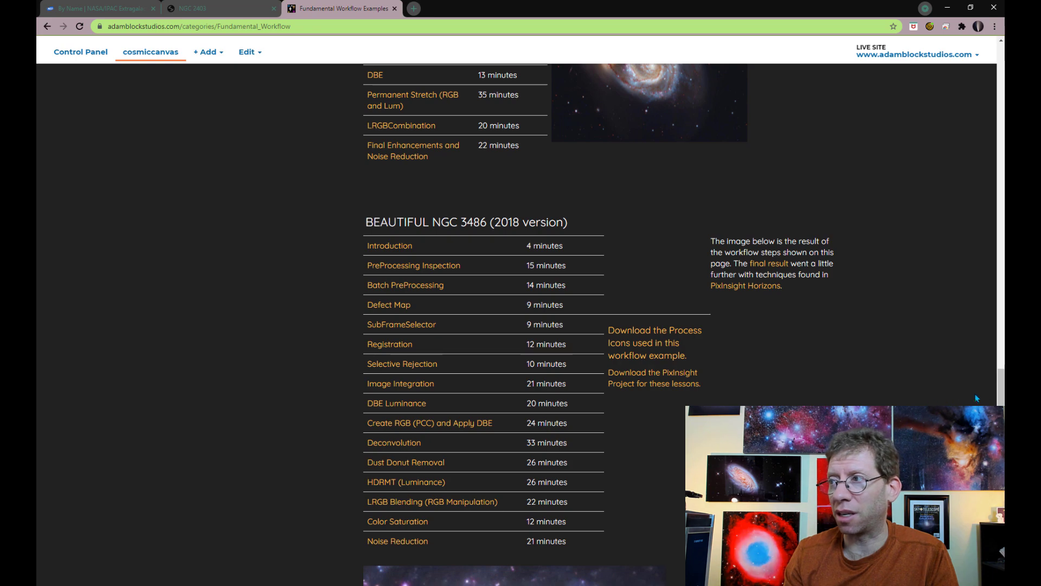
scroll(606, 527, up, 15)
scroll(683, 475, up, 15)
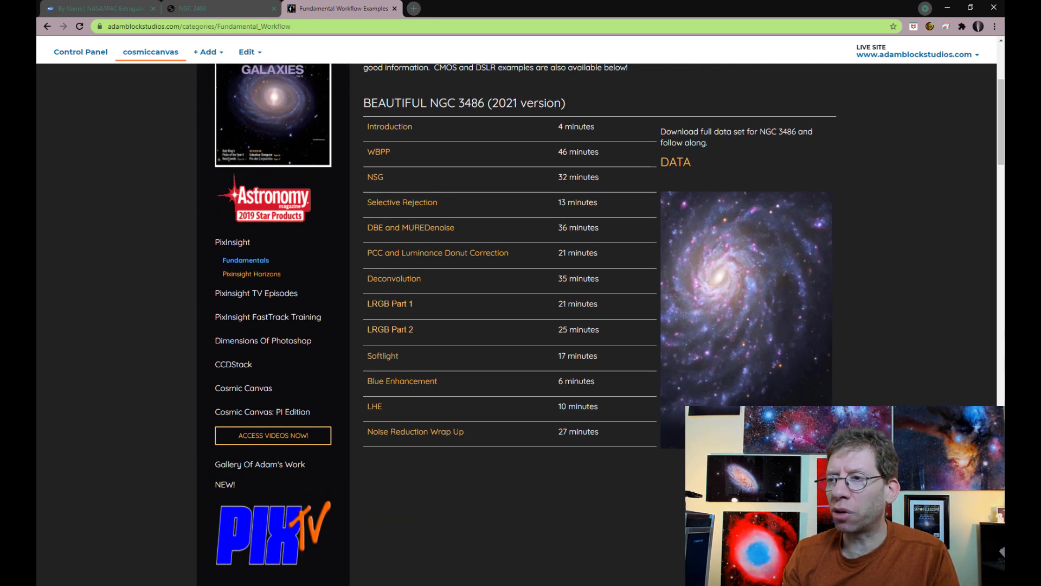
key(alt+Tab)
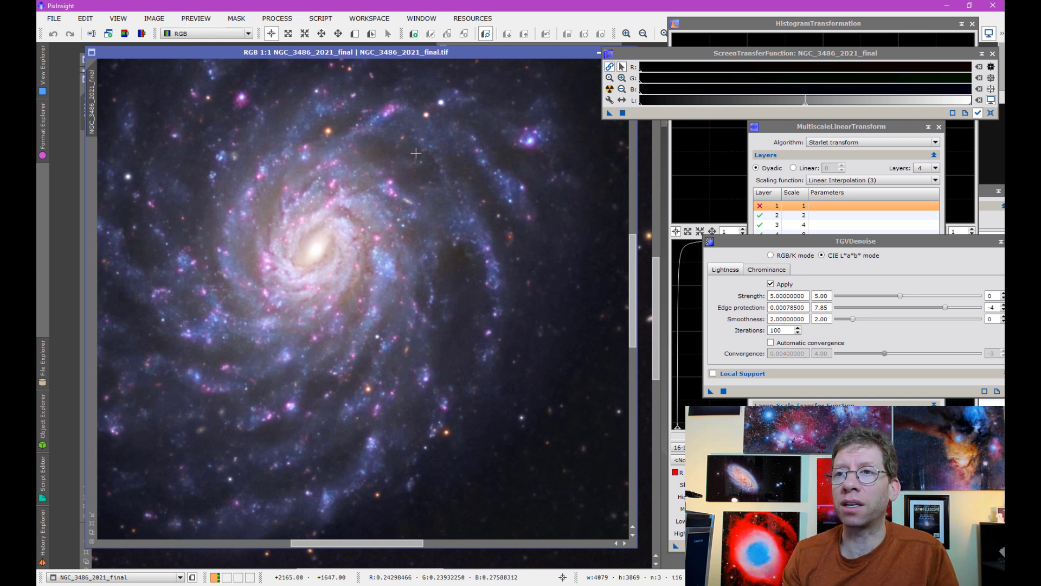
Minimize the ngc3486_L luminance image and bring n3486final_2018 in front of the 2021 version
click(87, 193)
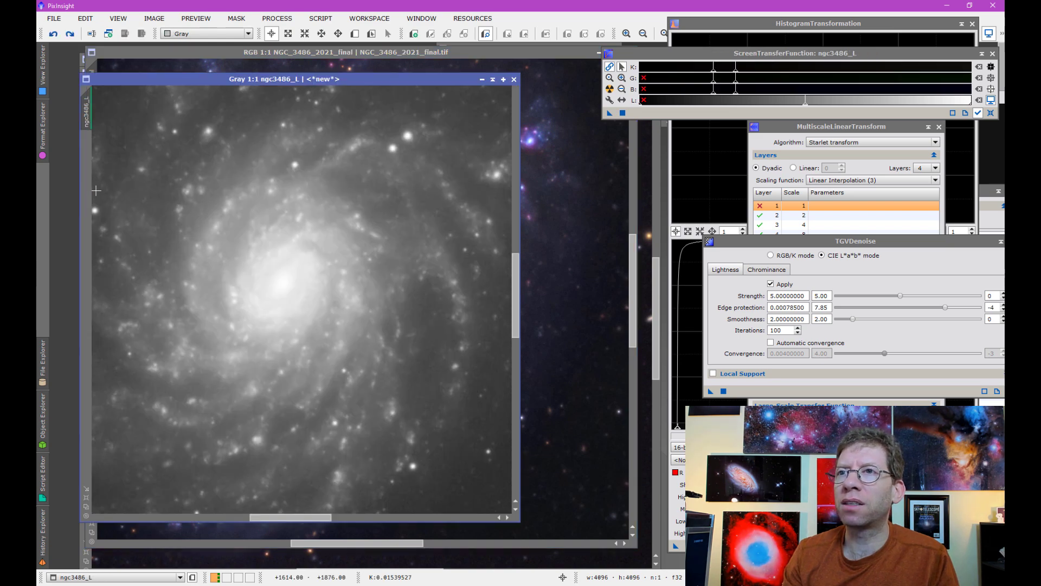
click(481, 79)
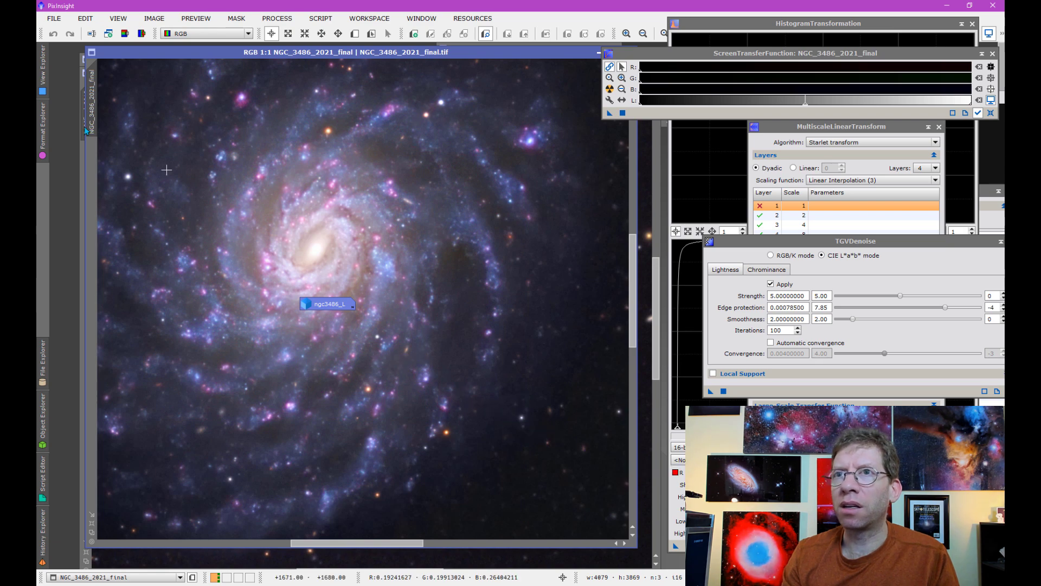
click(79, 163)
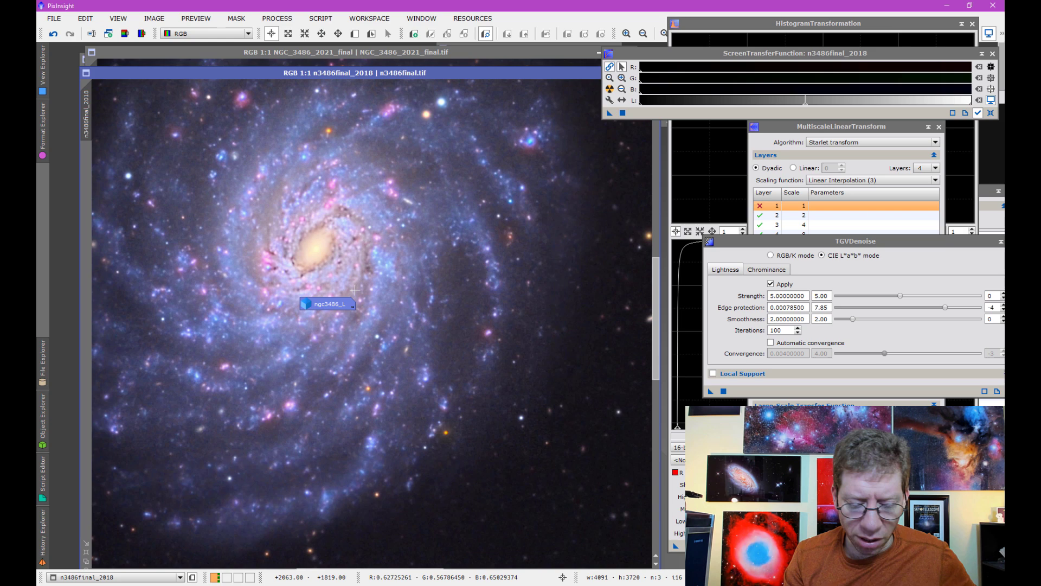
key(ctrl+Tab)
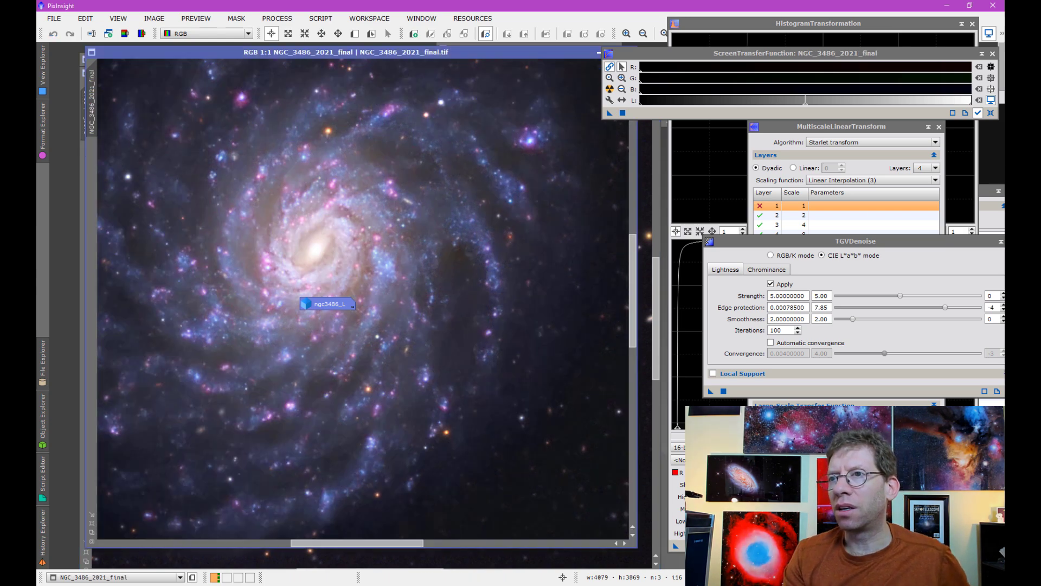
key(ctrl+Tab)
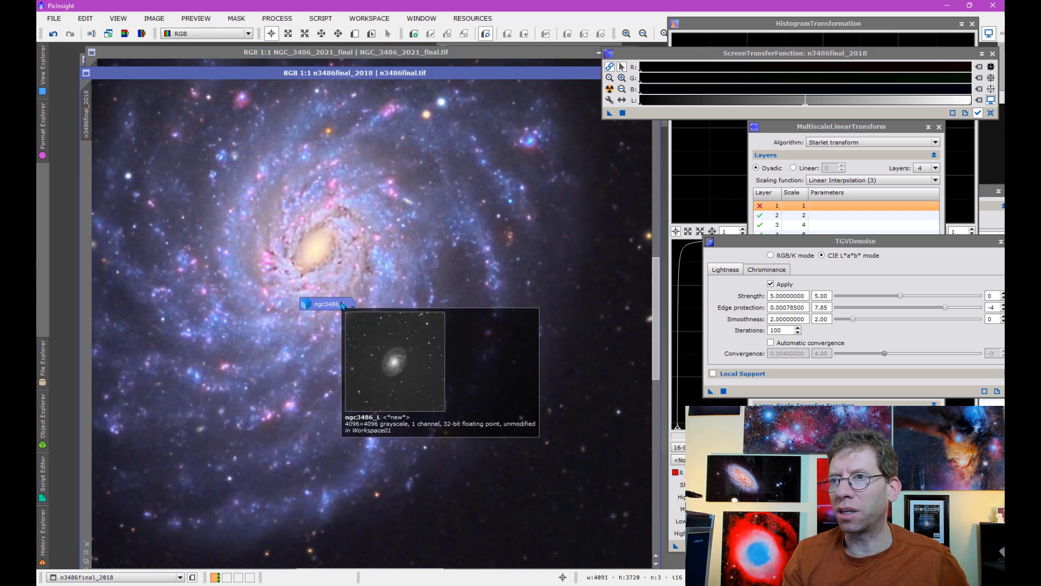
double_click(342, 306)
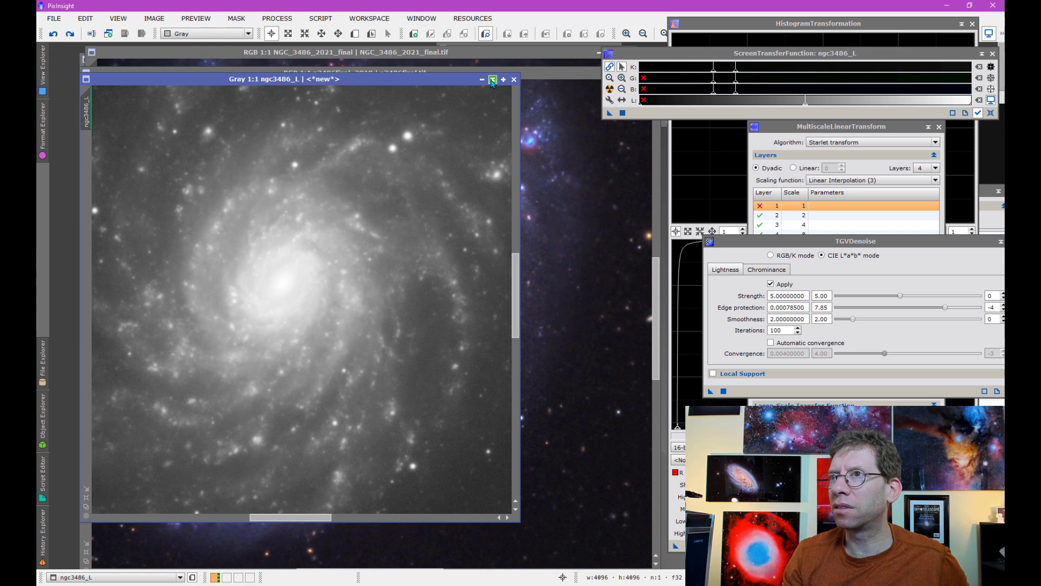
click(492, 80)
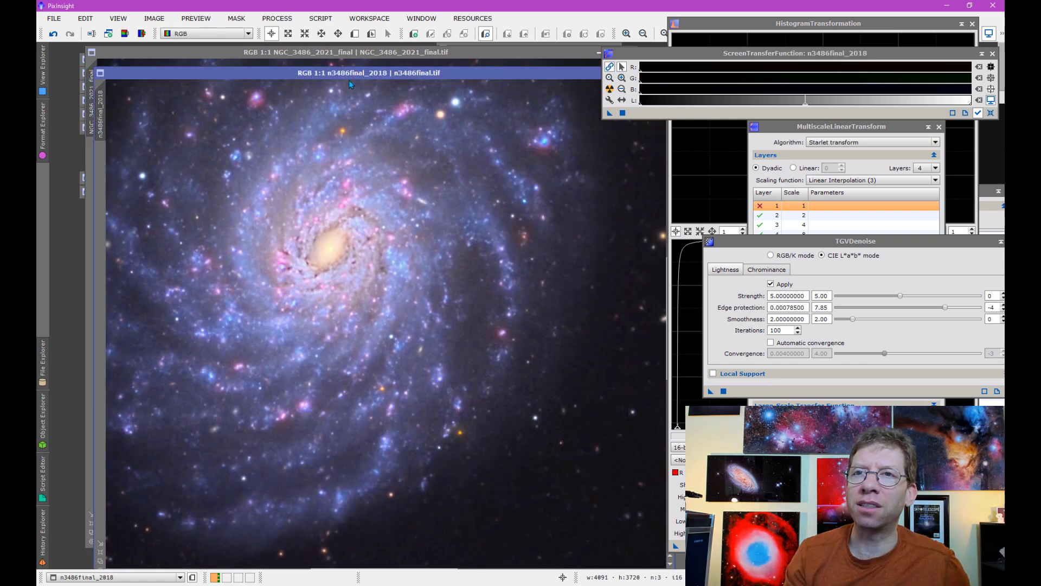
Blink between n3486final_2018 and NGC_3486_2021_final at 1:1, ending on the 2021 image
click(95, 175)
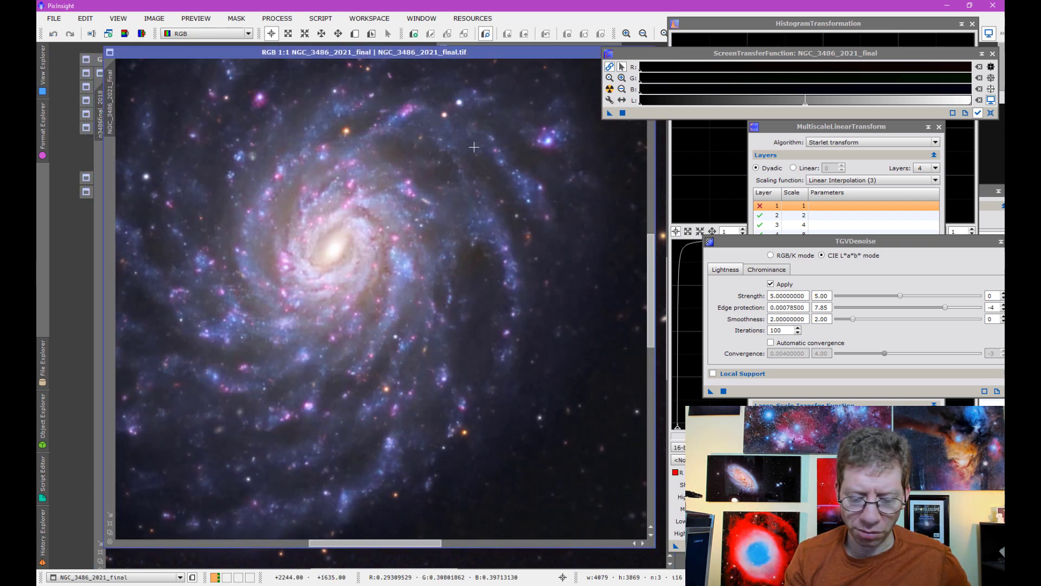
key(ctrl+Tab)
key(ctrl+Tab)
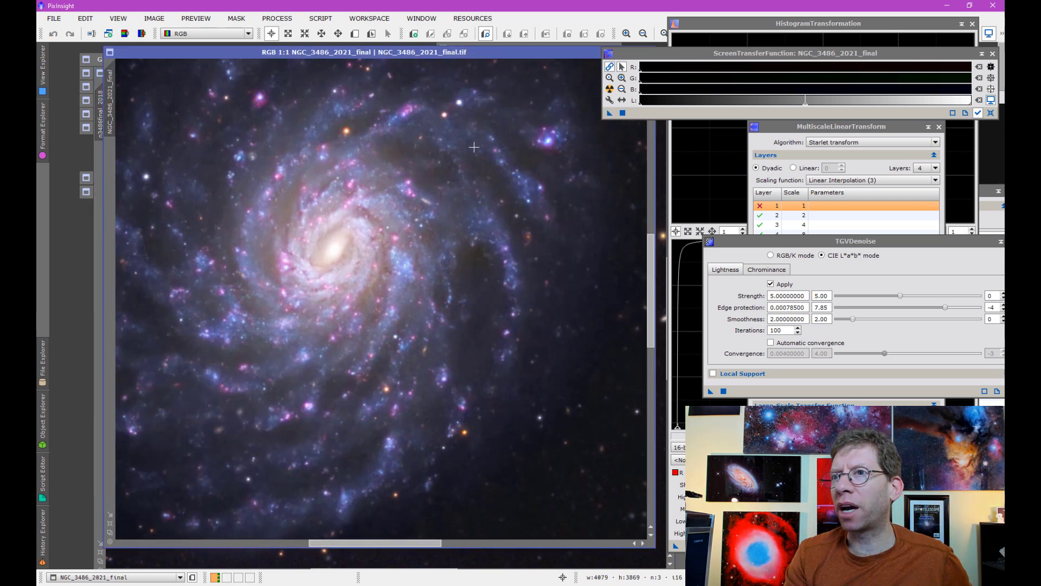
key(ctrl+Tab)
key(ctrl+Tab)
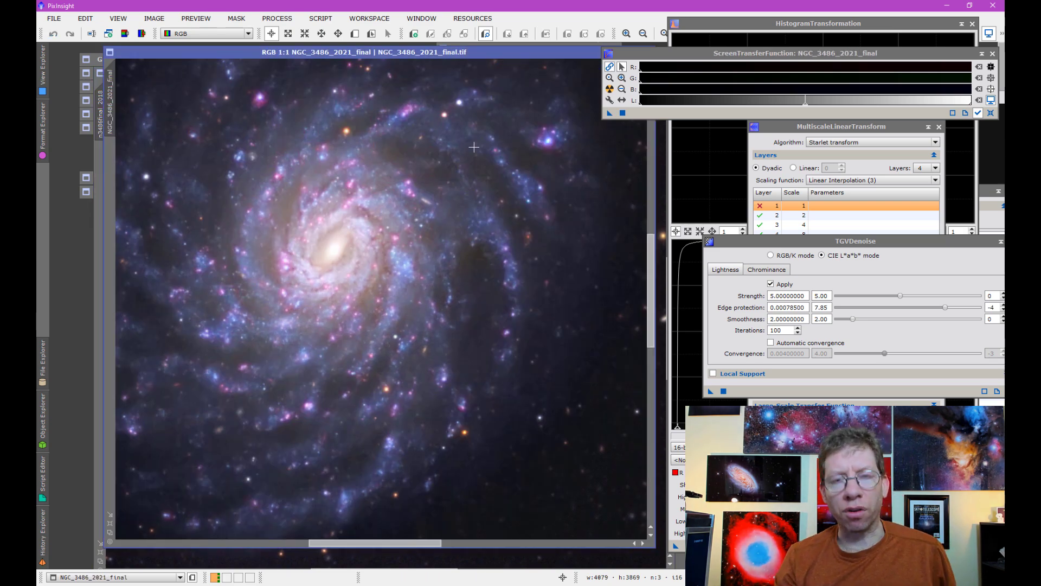
key(ctrl+Tab)
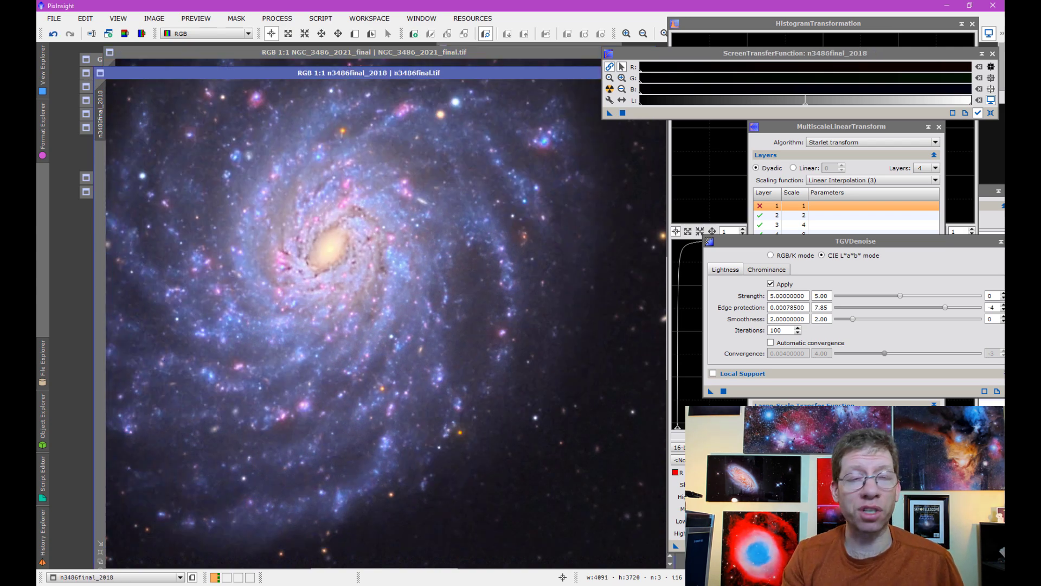
key(ctrl+Tab)
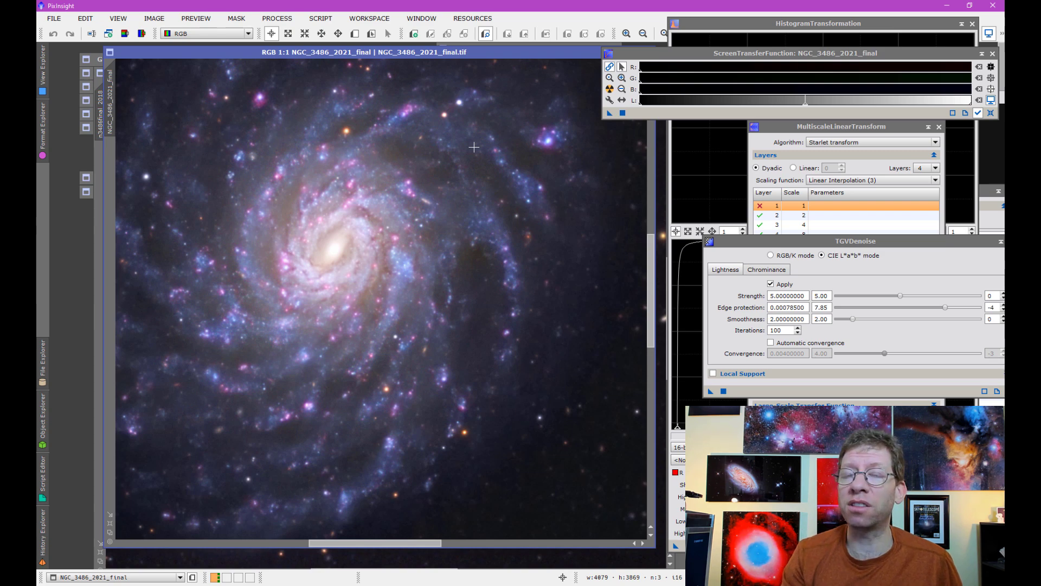
key(ctrl+Tab)
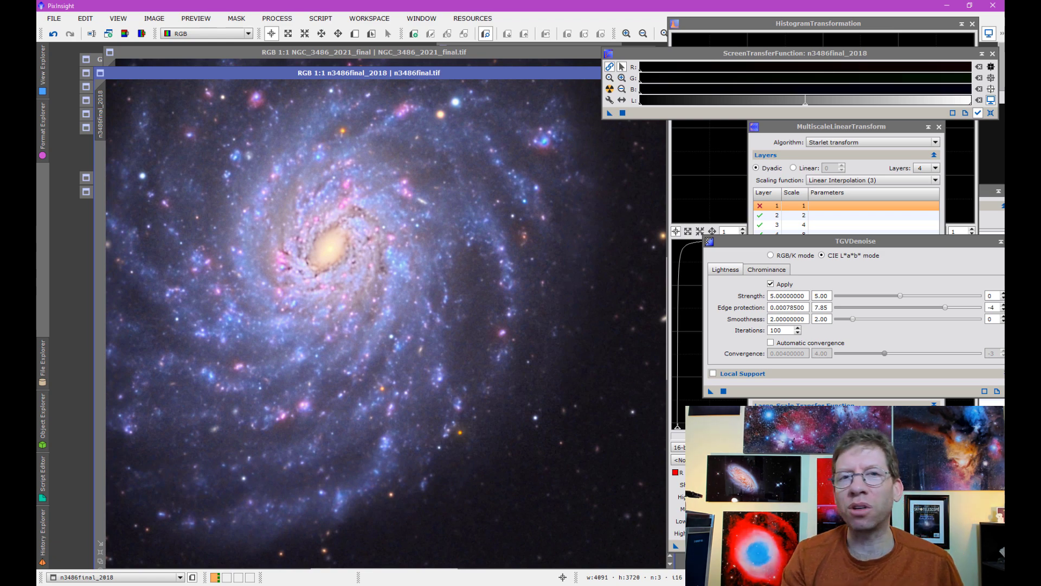
click(473, 52)
key(ctrl+Tab)
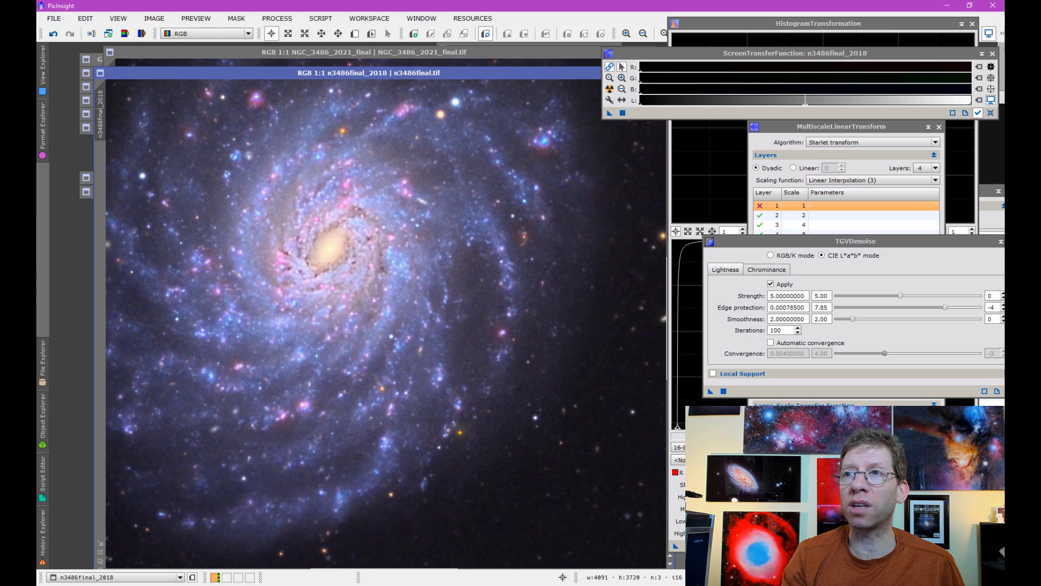
key(ctrl+Tab)
key(ctrl+Tab)
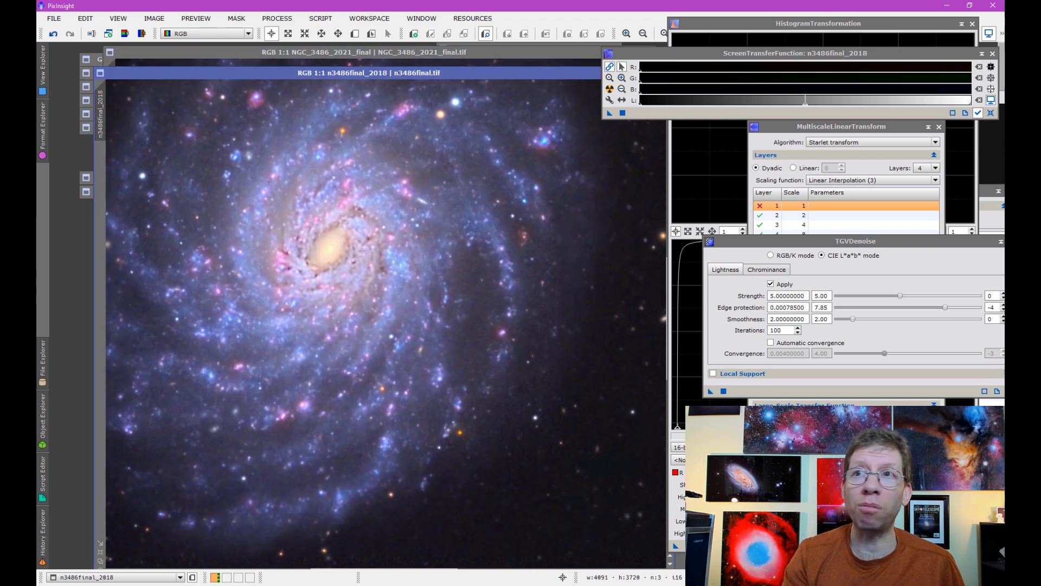
key(ctrl+Tab)
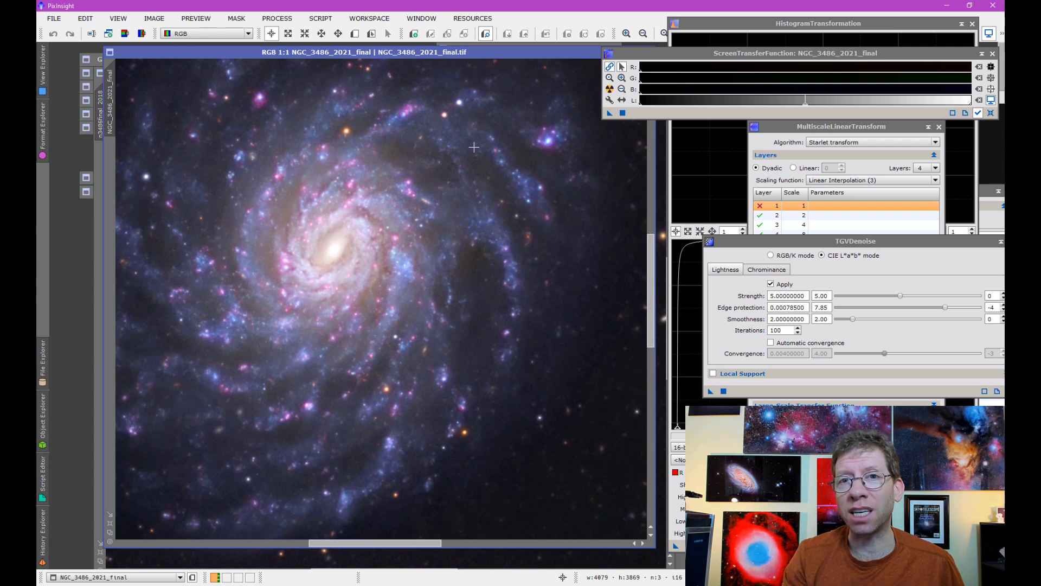
key(ctrl+Tab)
key(ctrl+Tab)
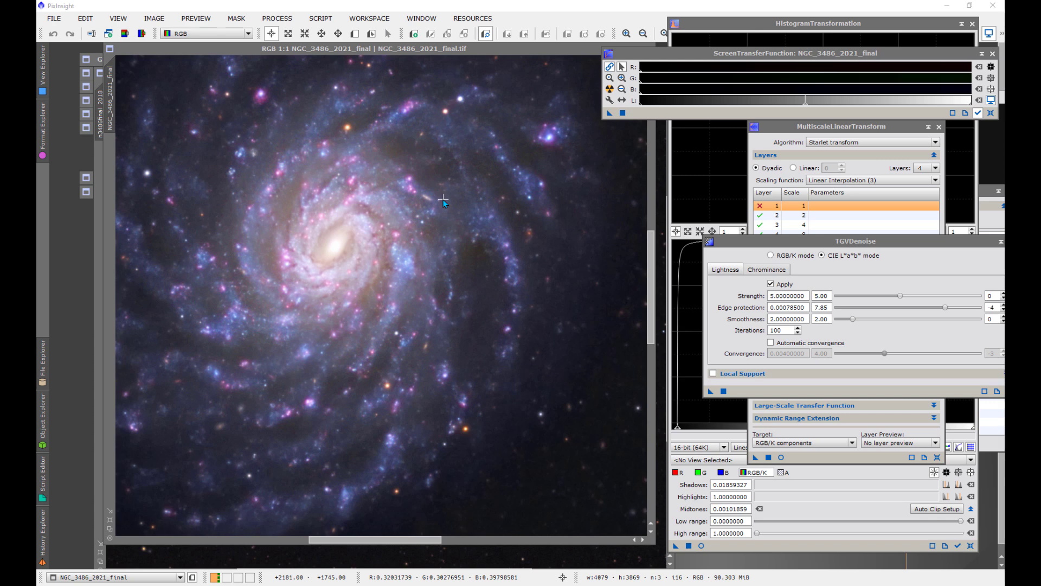
Zoom the 2021 final image out to 1:2, show the 2018 version, then switch to Chrome
click(444, 201)
scroll(458, 271, down, 1)
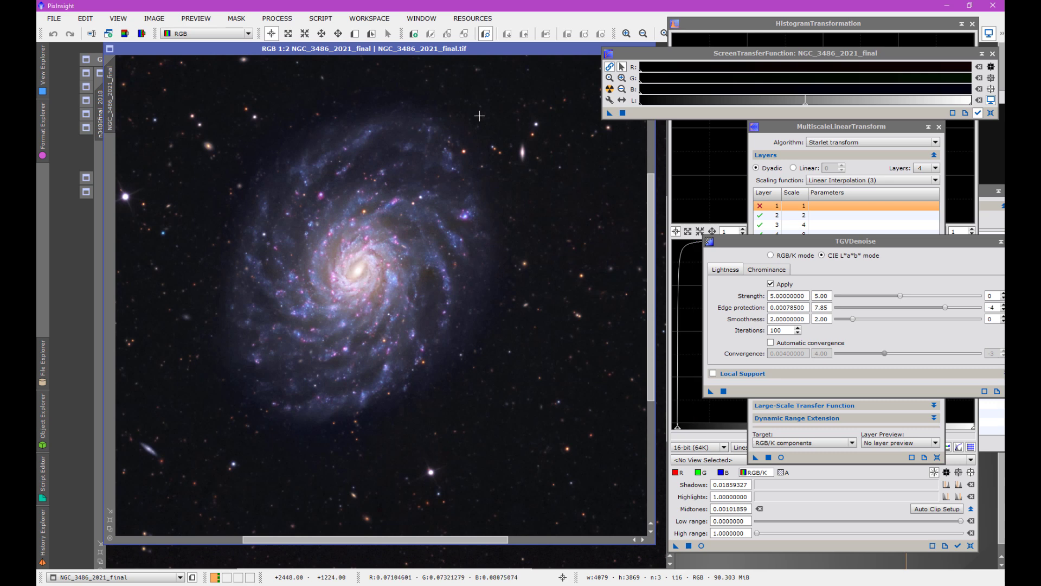
key(ctrl+Tab)
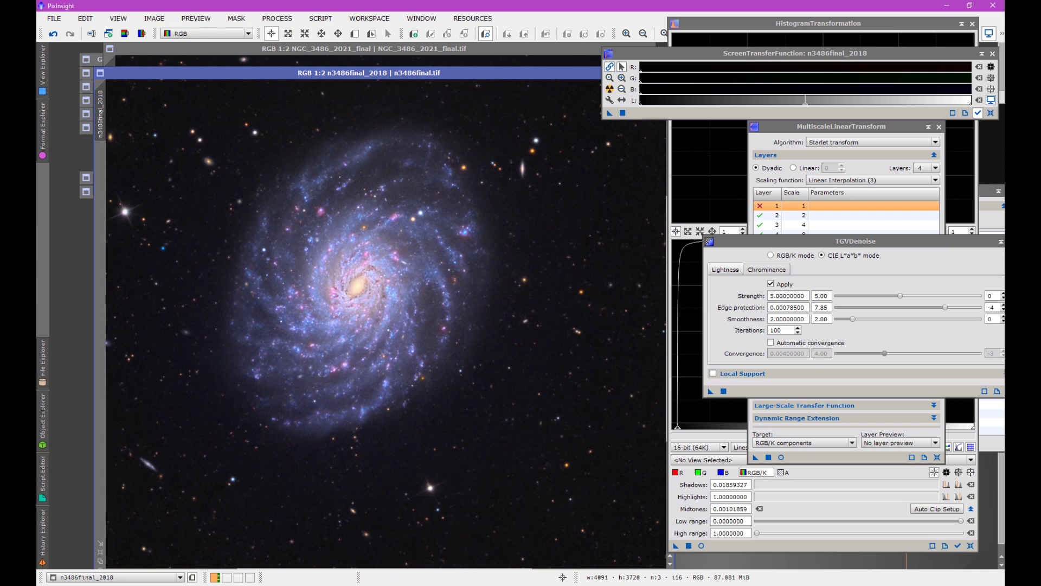
key(alt+Tab)
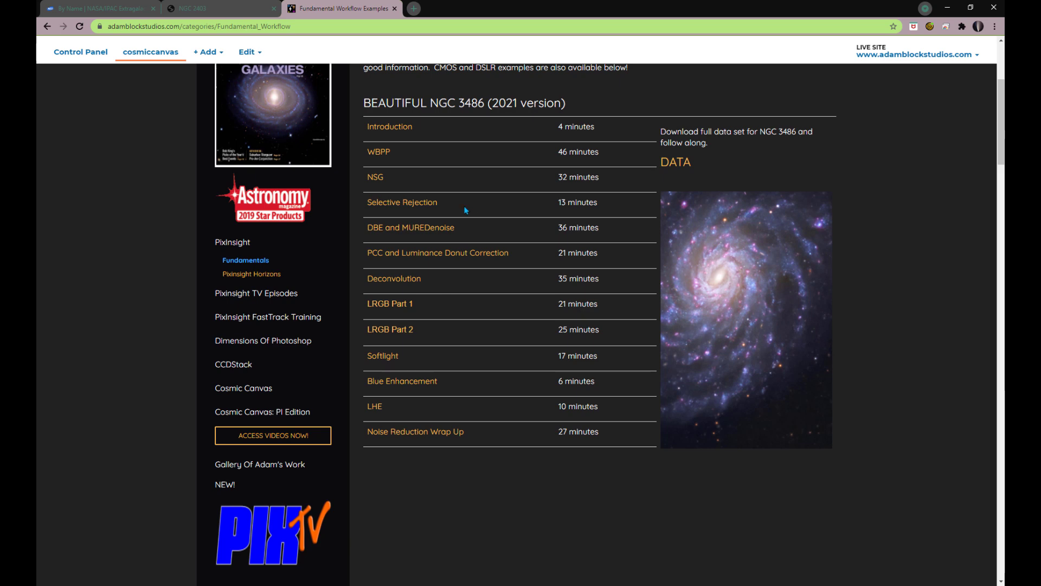
Open the full-size NGC 2403 gallery image, zoom in and back out, then return to the gallery
click(221, 12)
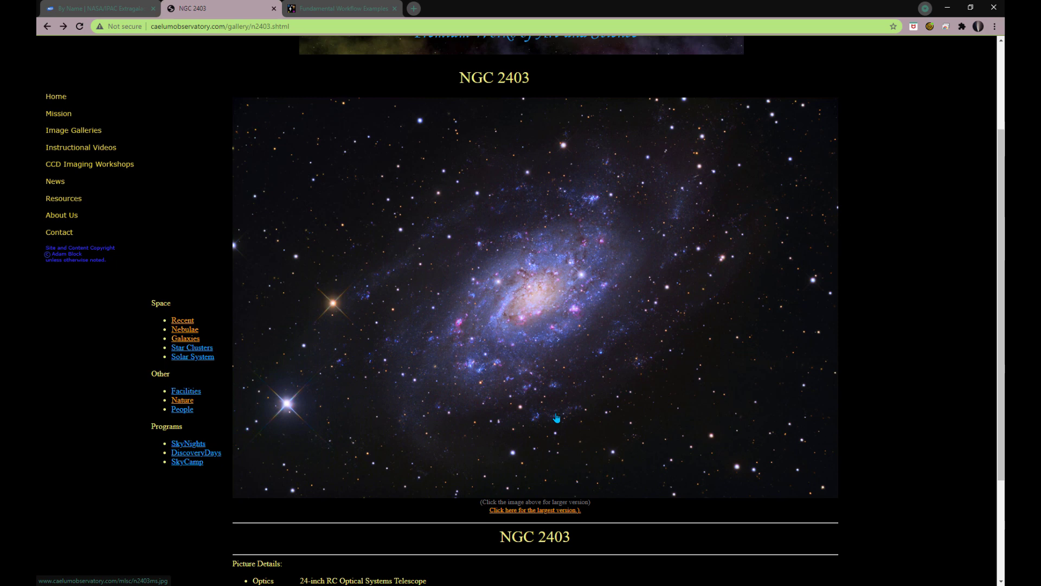
click(553, 386)
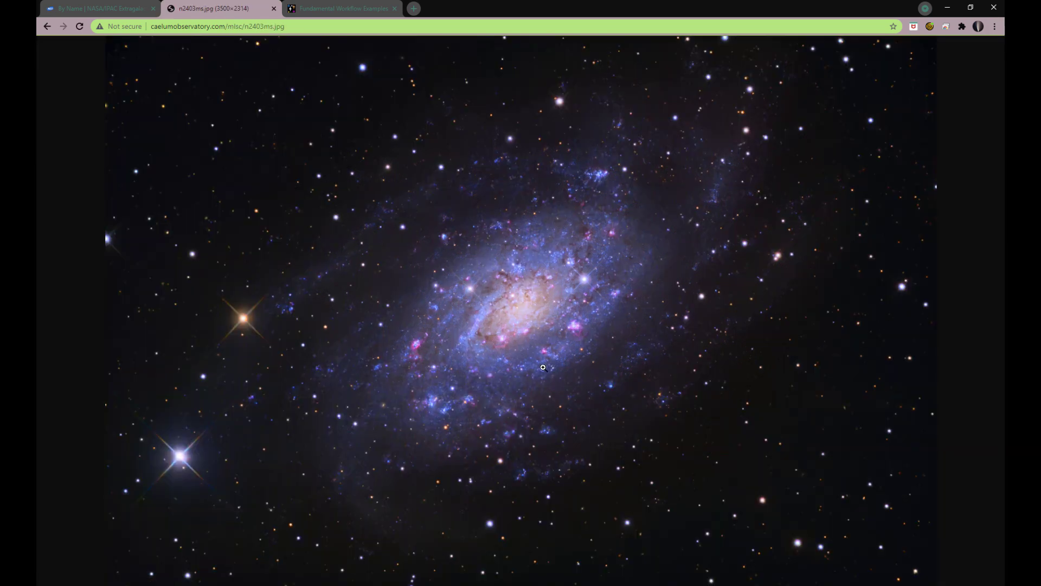
click(543, 368)
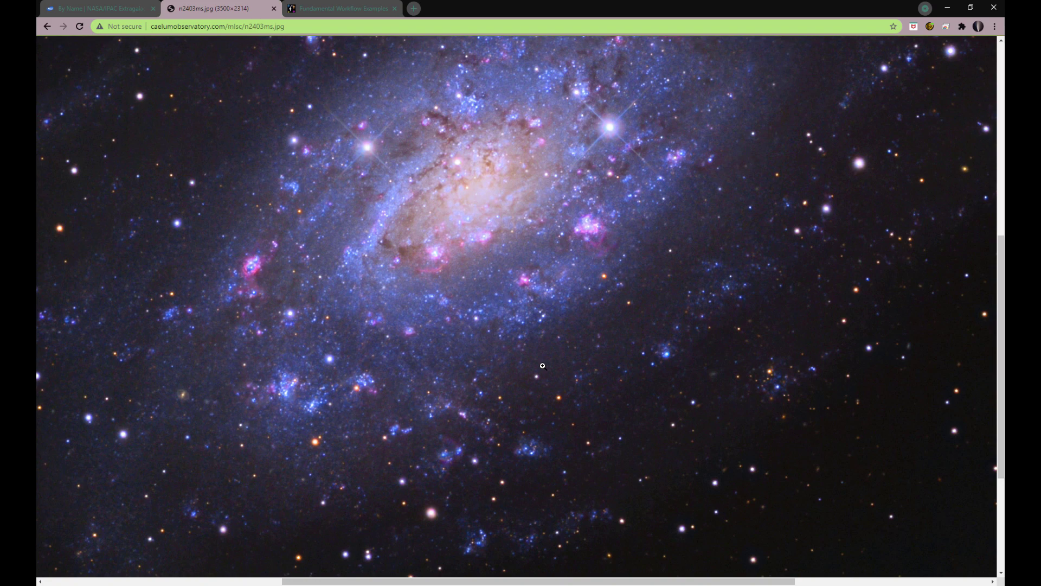
click(543, 366)
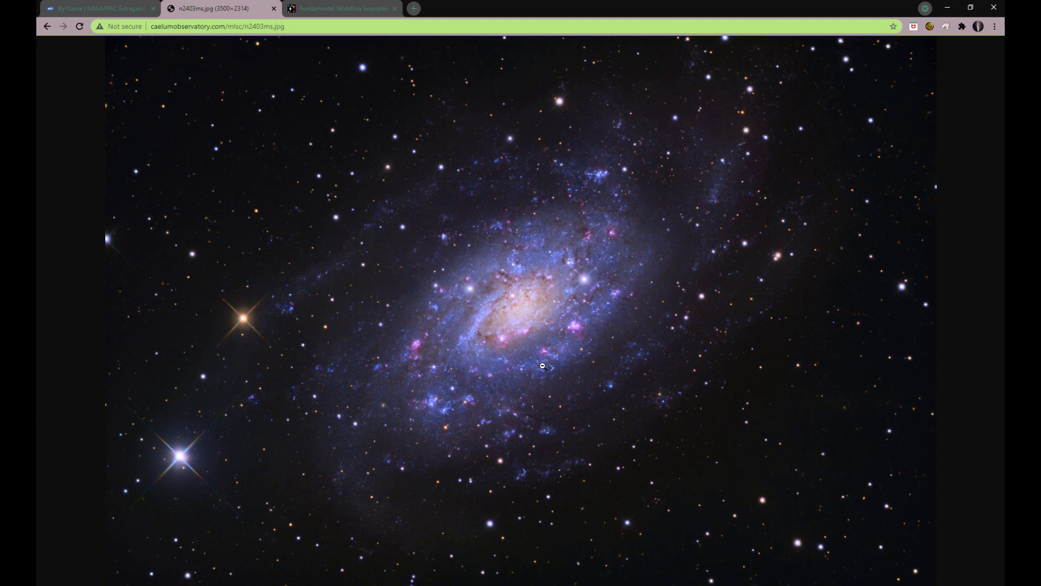
click(47, 27)
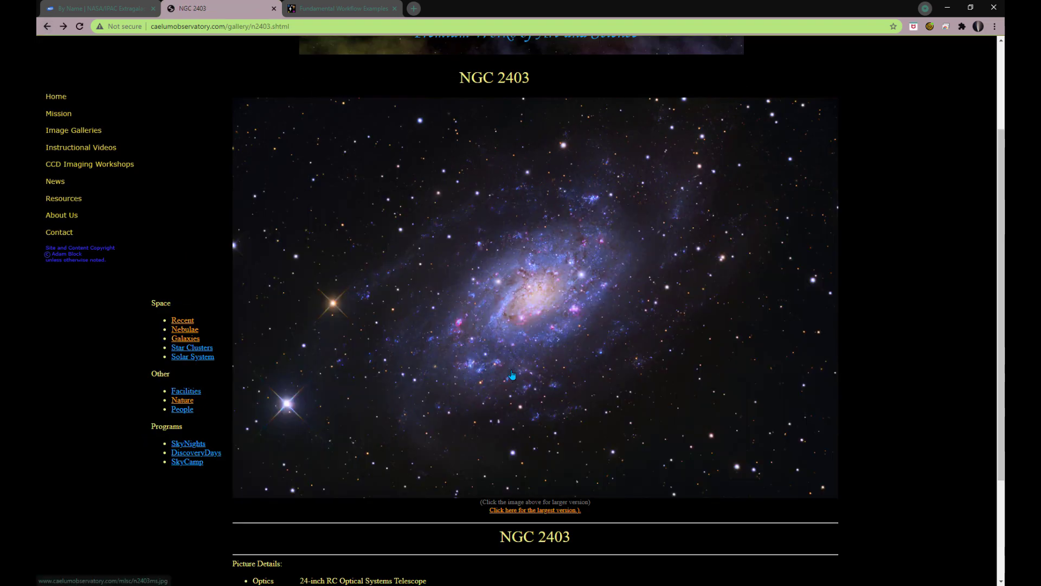
scroll(513, 375, down, 2)
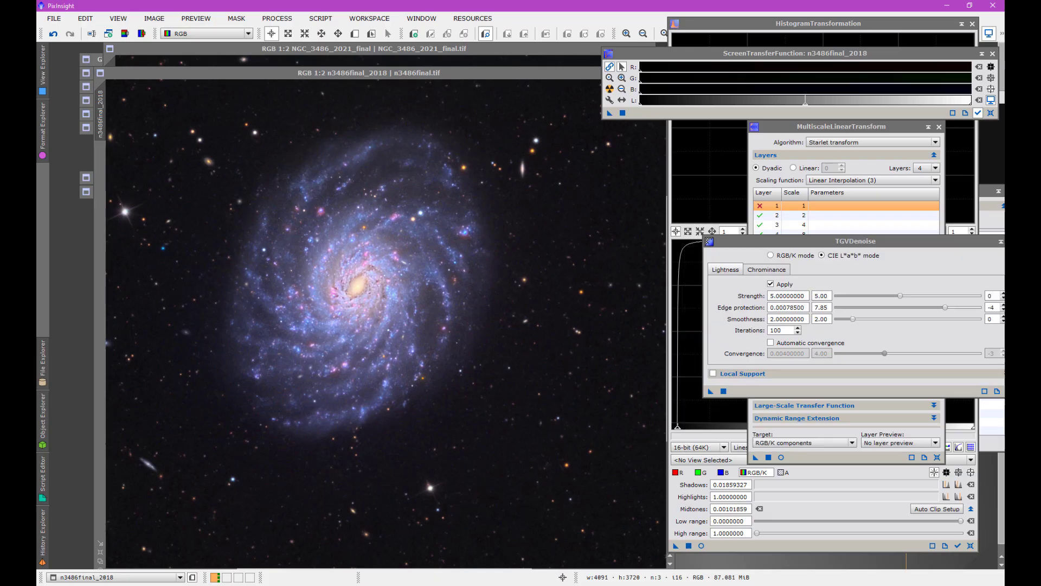
Activate the n3486final_2018 window to compare it with NGC_3486_2021_final
click(544, 489)
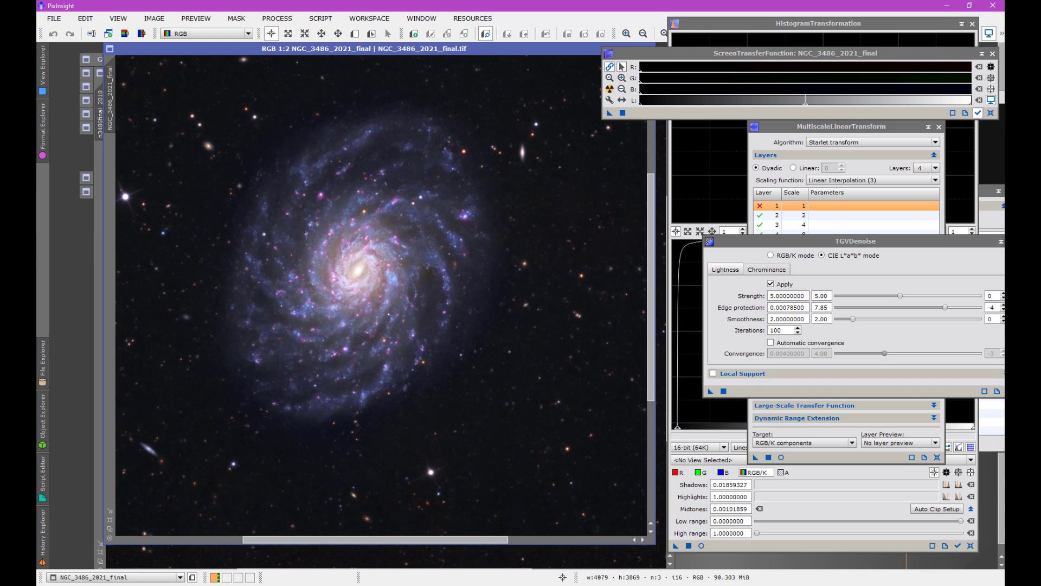
Move the 2021 window aside and restore NGC_3486_LRGB_Final at 1:2 zoom
drag(526, 49, 591, 77)
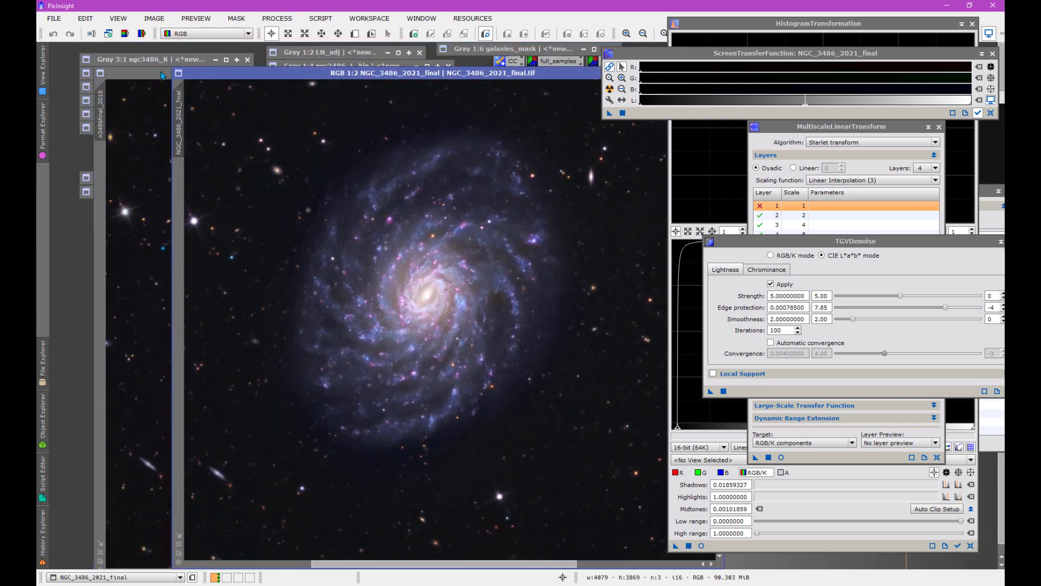
drag(179, 74, 430, 69)
double_click(379, 551)
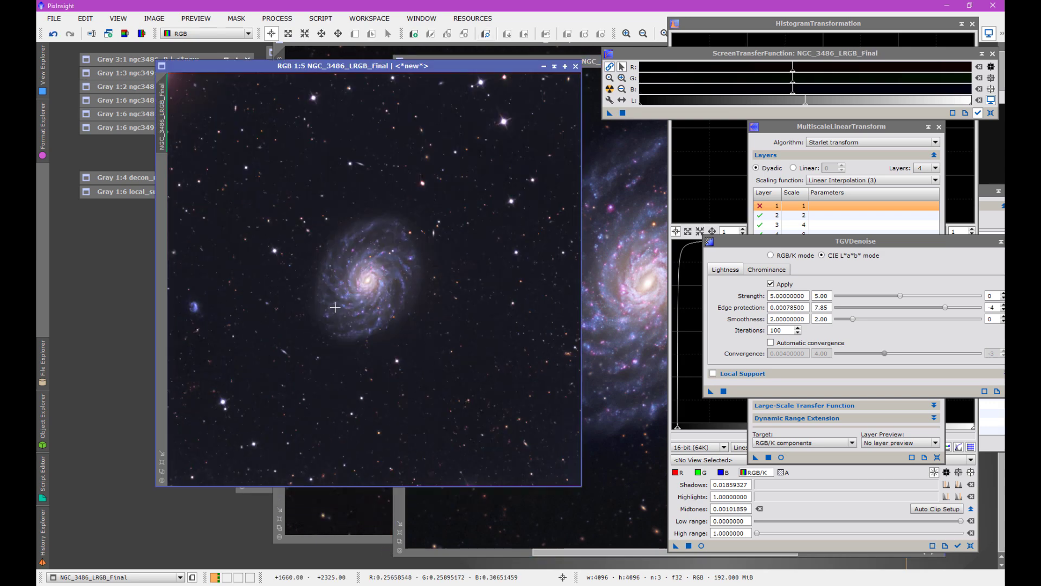
scroll(335, 307, up, 3)
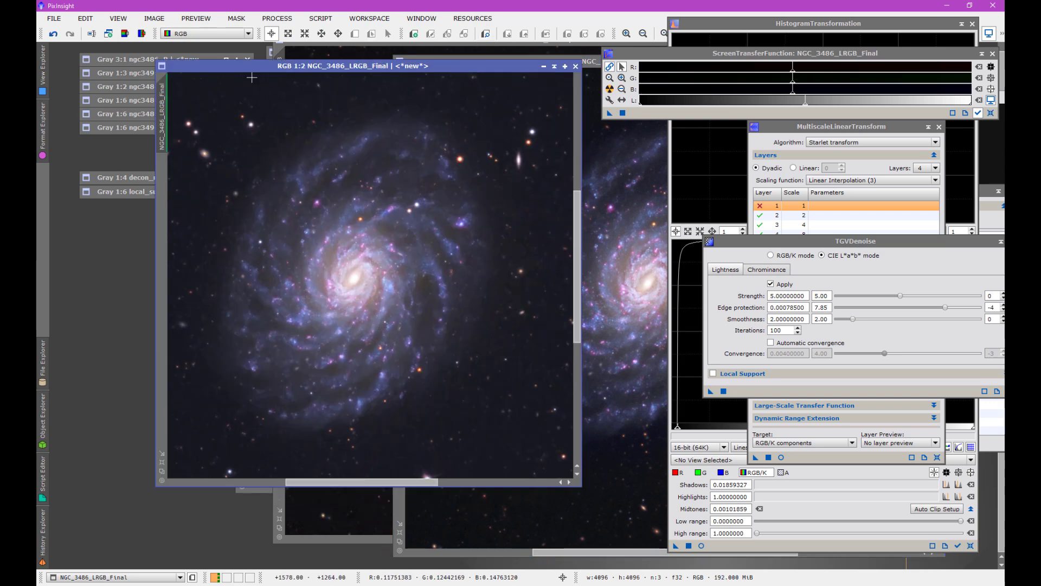
drag(245, 66, 301, 79)
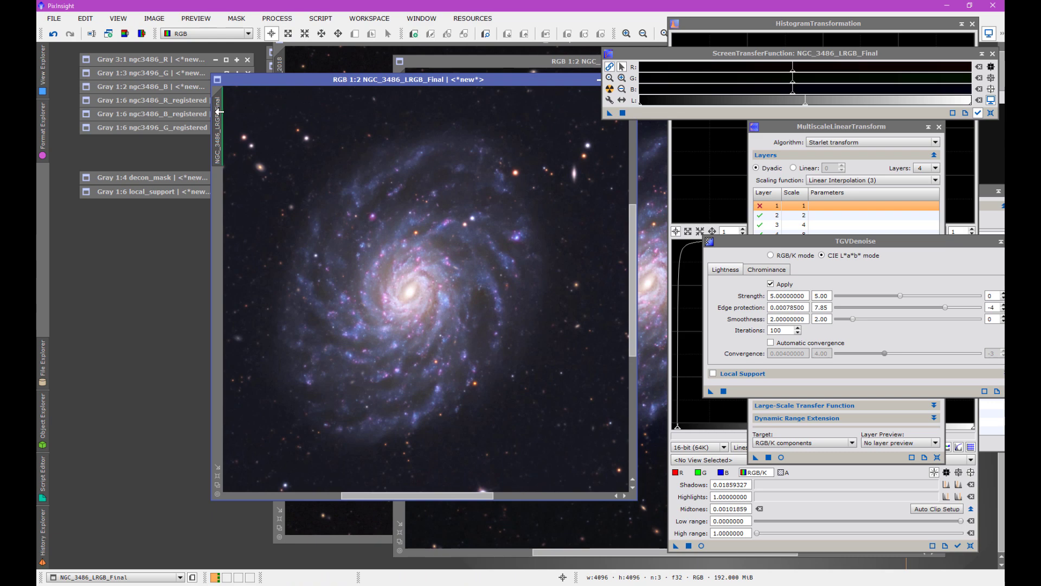
Load NGC_3486_LRGB_Final's History Explorer and view the soft_light, MMT_modified and blue_enhanced PixelMath code
right_click(219, 111)
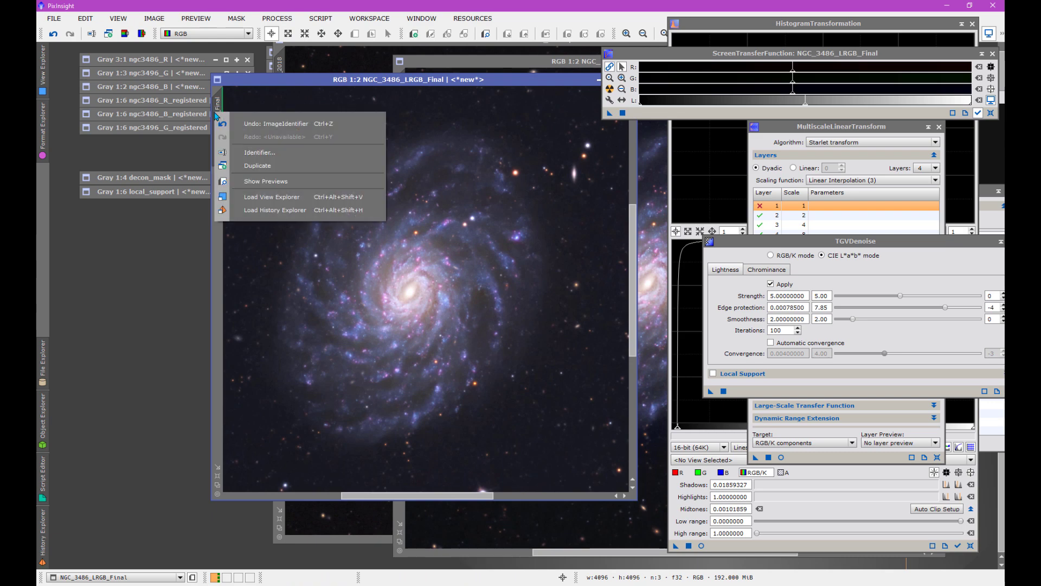
click(250, 209)
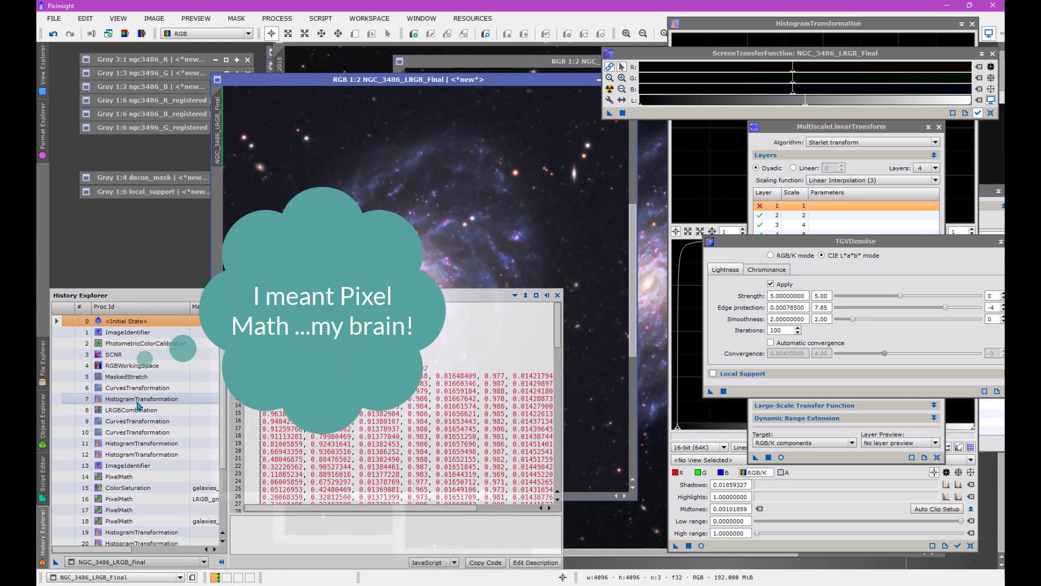
scroll(145, 485, down, 3)
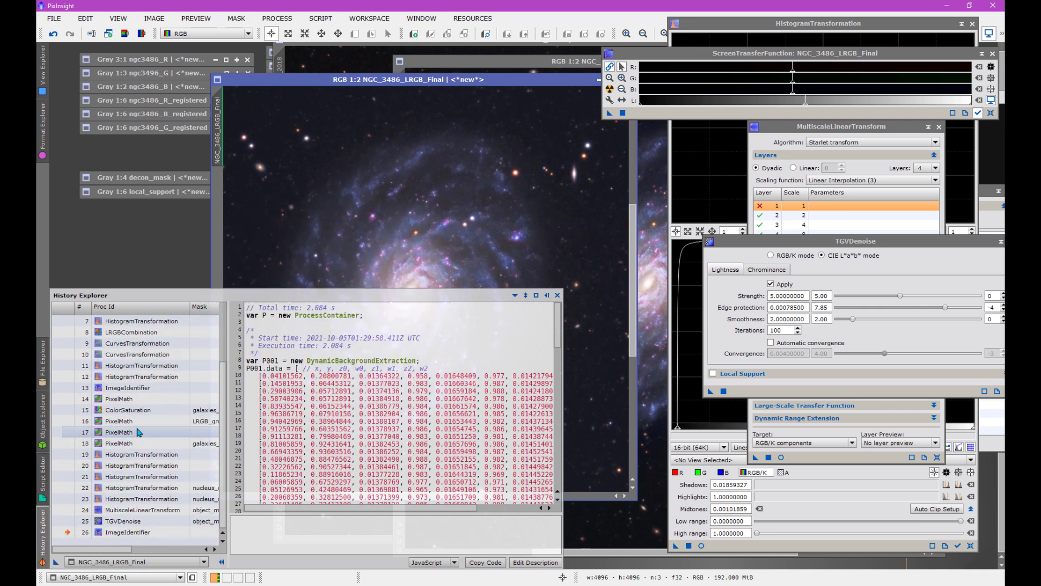
click(137, 425)
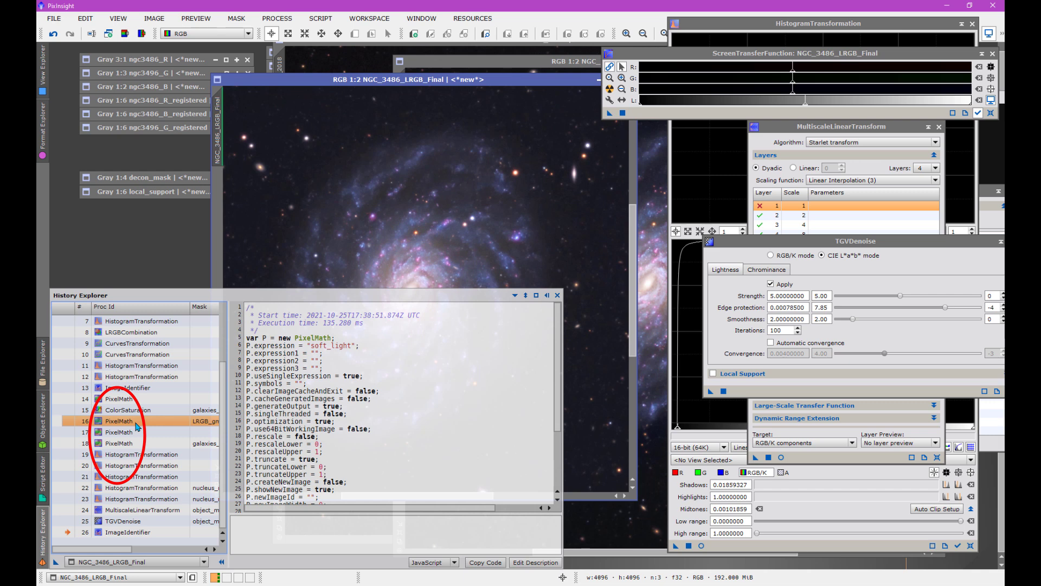
click(139, 401)
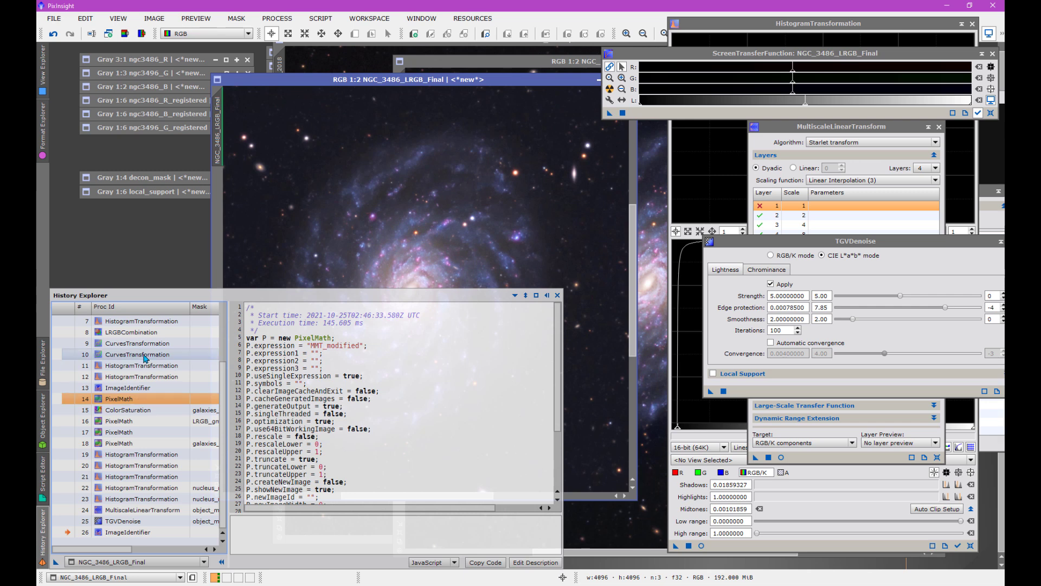
click(139, 432)
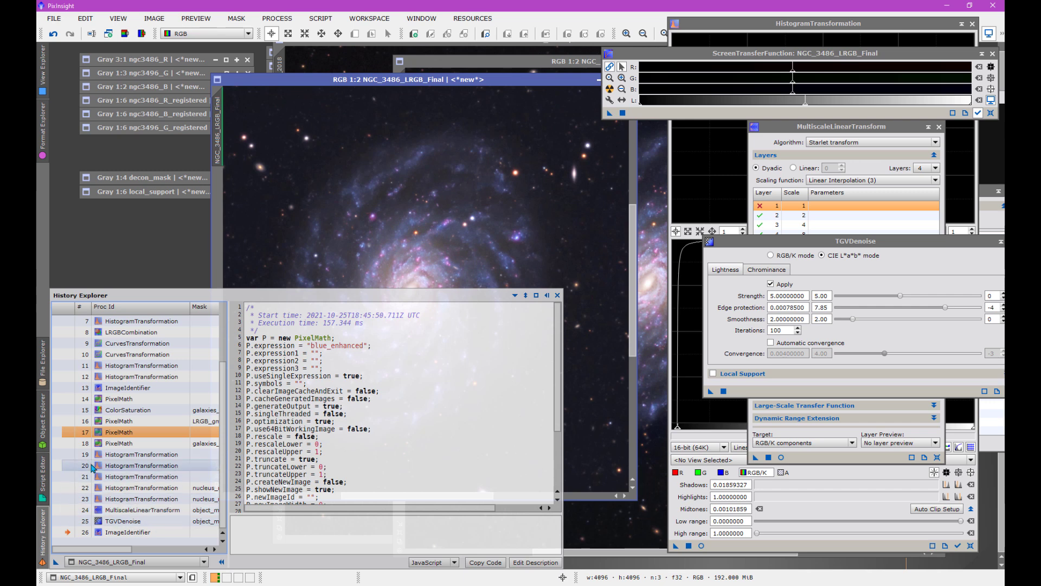
View the LRGBCombination script, then revert to row 7 HistogramTransformation to show ngc3486_RGB
scroll(111, 445, up, 2)
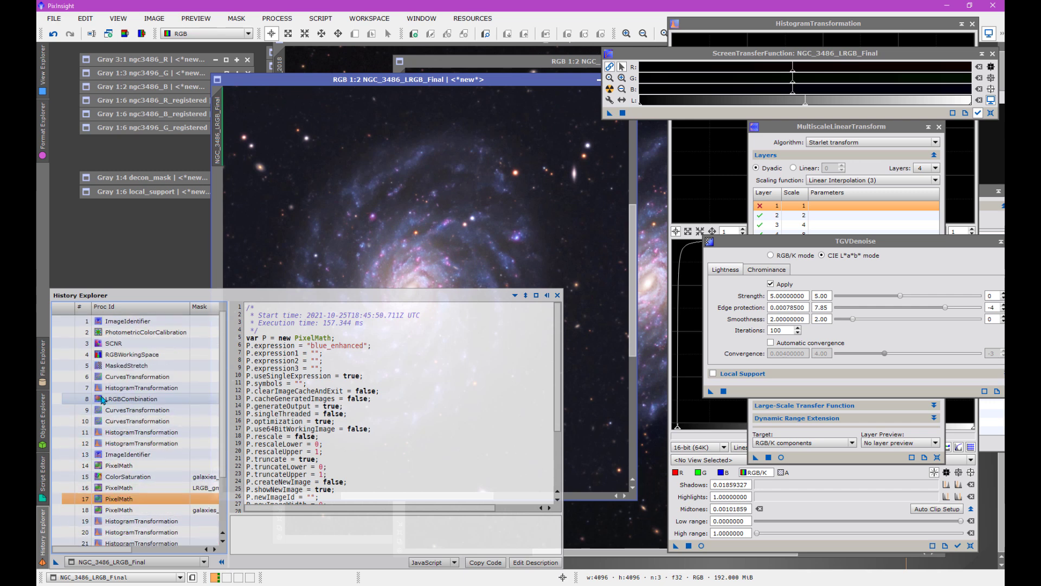
click(65, 406)
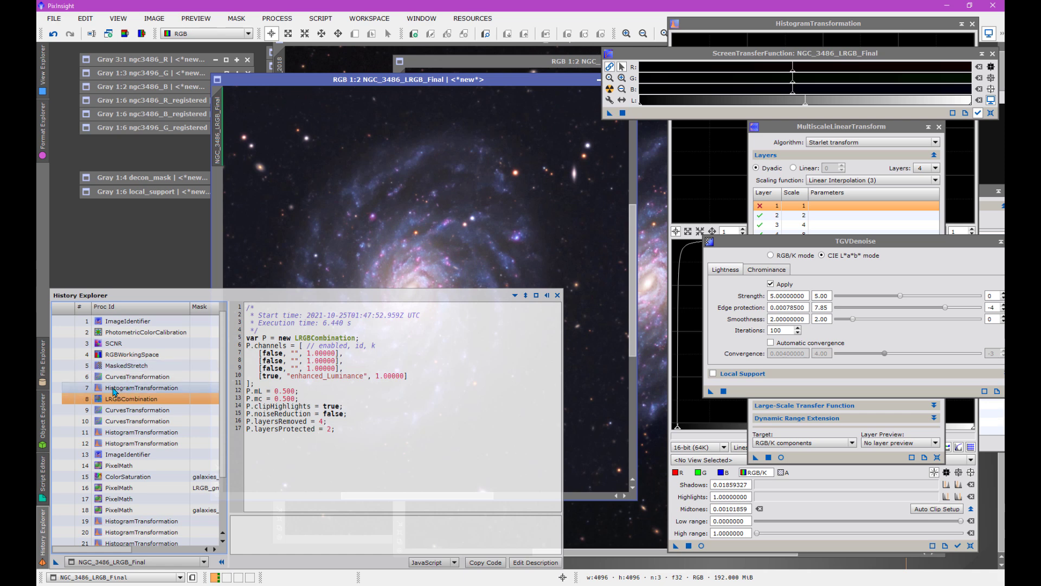
double_click(68, 390)
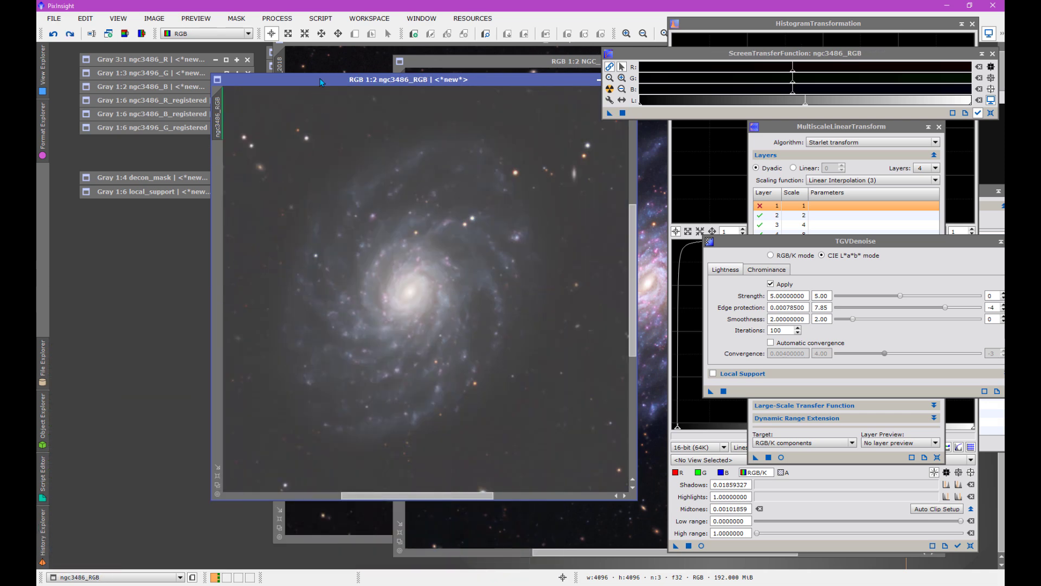
Zoom out on ngc3486_RGB to see the whole galaxy
scroll(386, 269, down, 2)
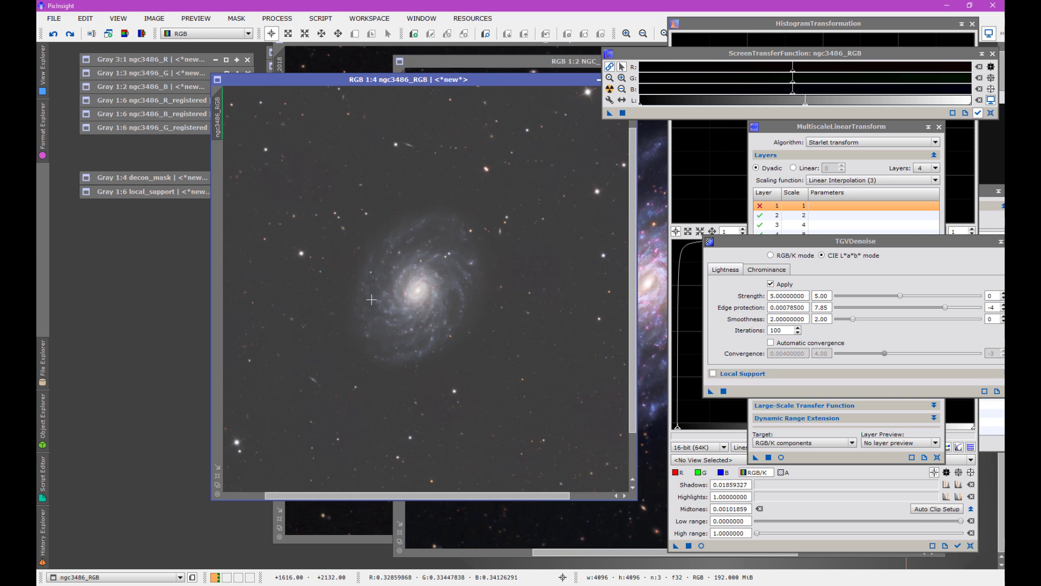
Redo twice to show the LRGB result, then undo twice and zoom out to 1:3
click(74, 41)
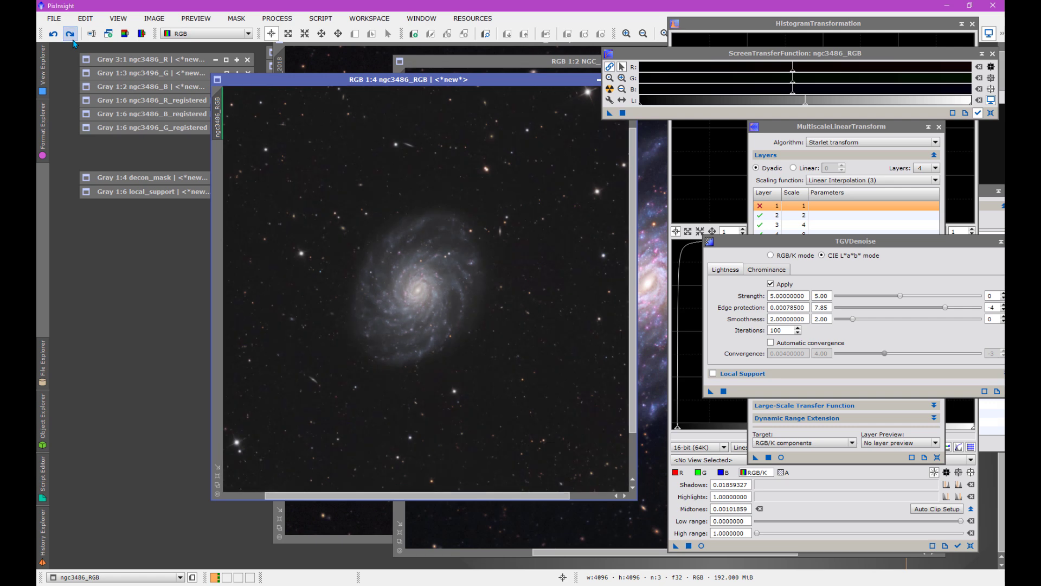
scroll(310, 274, up, 2)
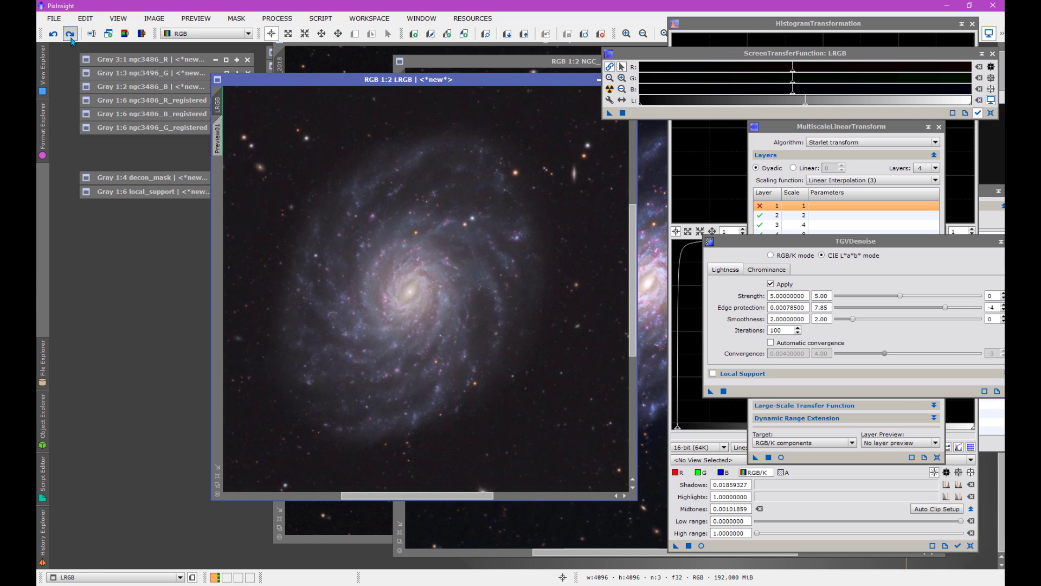
click(70, 41)
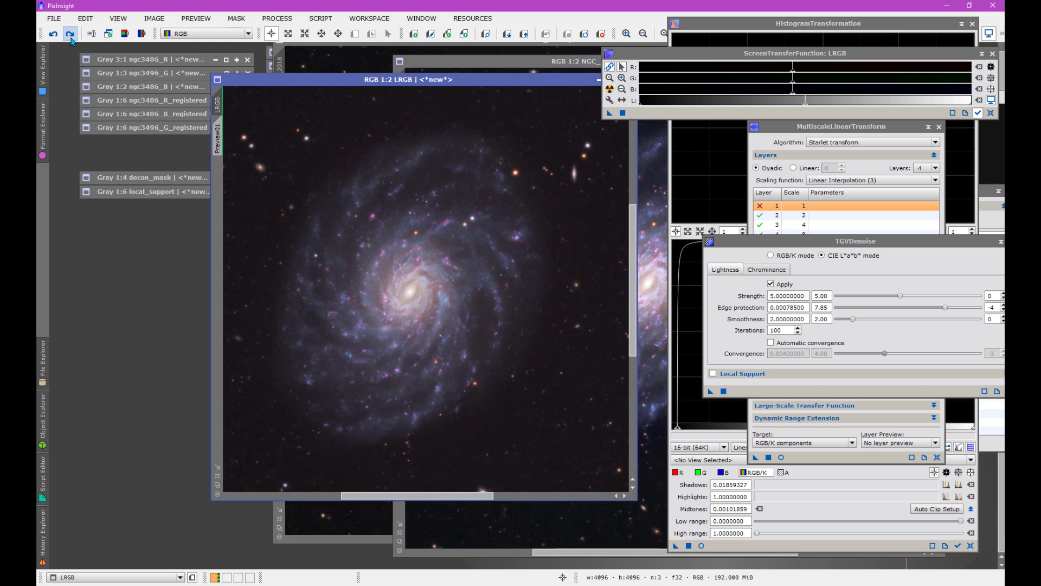
click(53, 34)
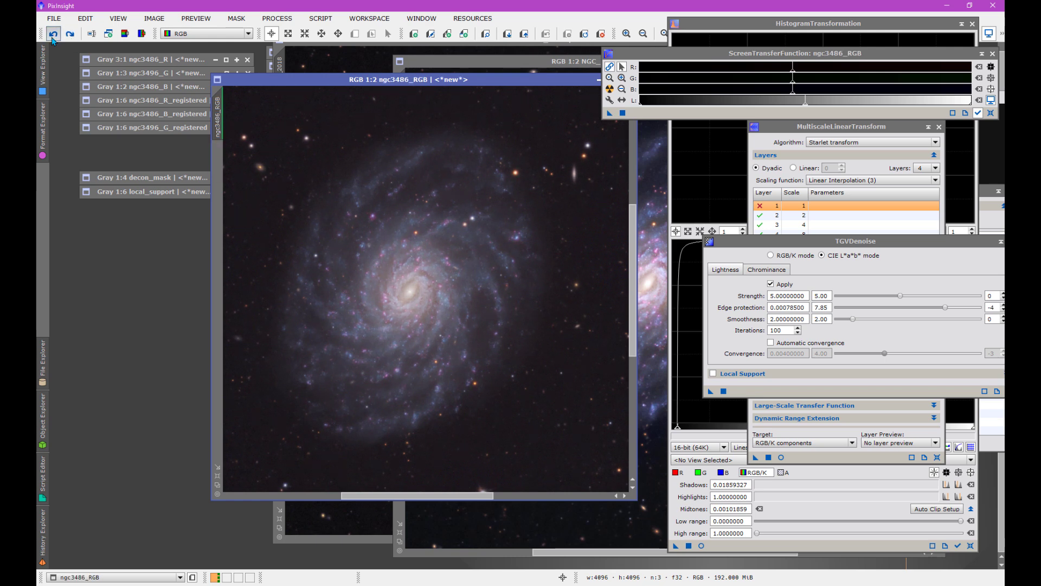
click(53, 34)
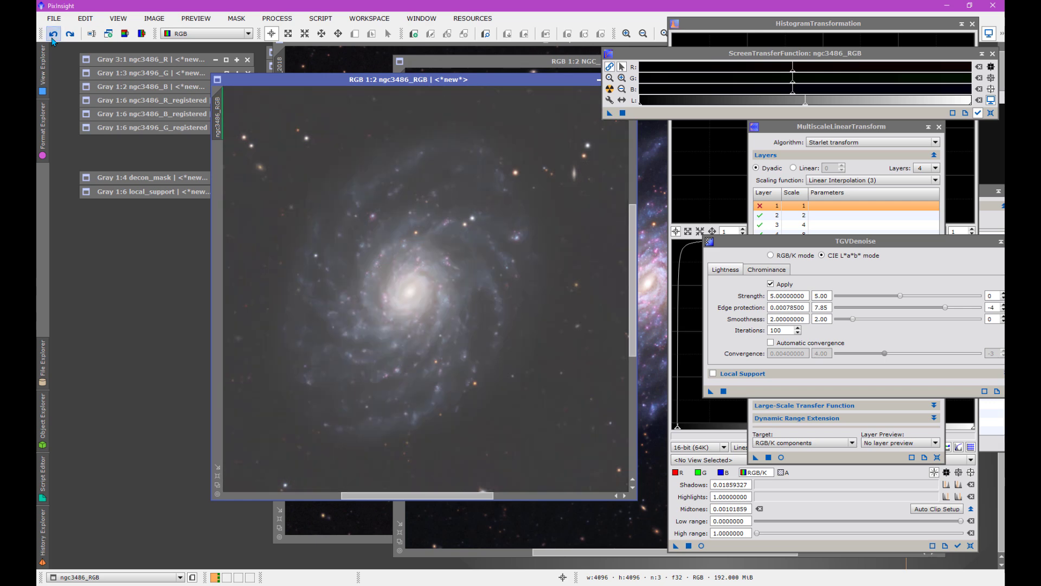
scroll(394, 372, down, 1)
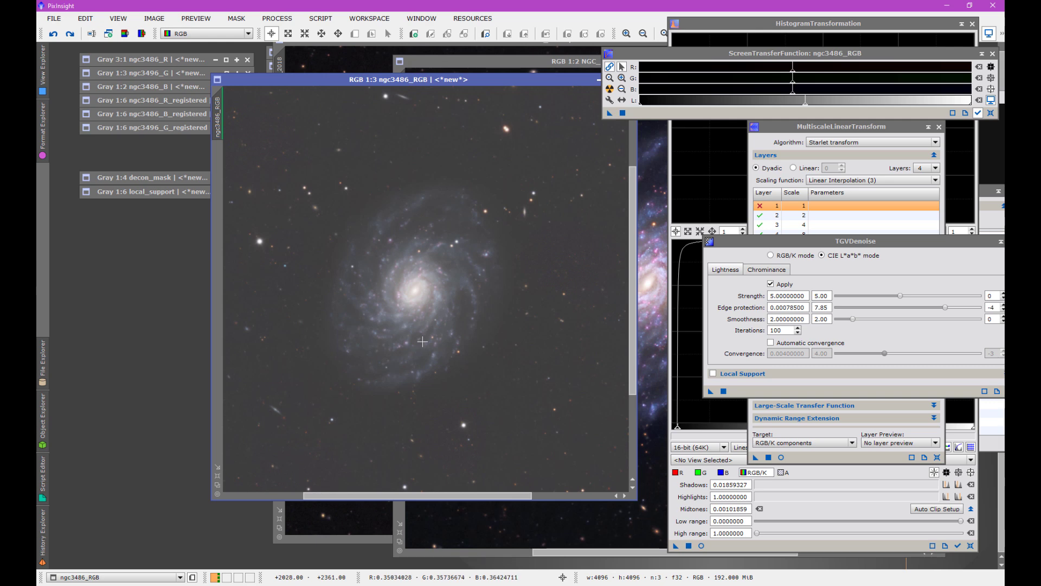
Bring ngc3486_L forward, redo its two undone steps, and reset its screen stretch to defaults
click(107, 577)
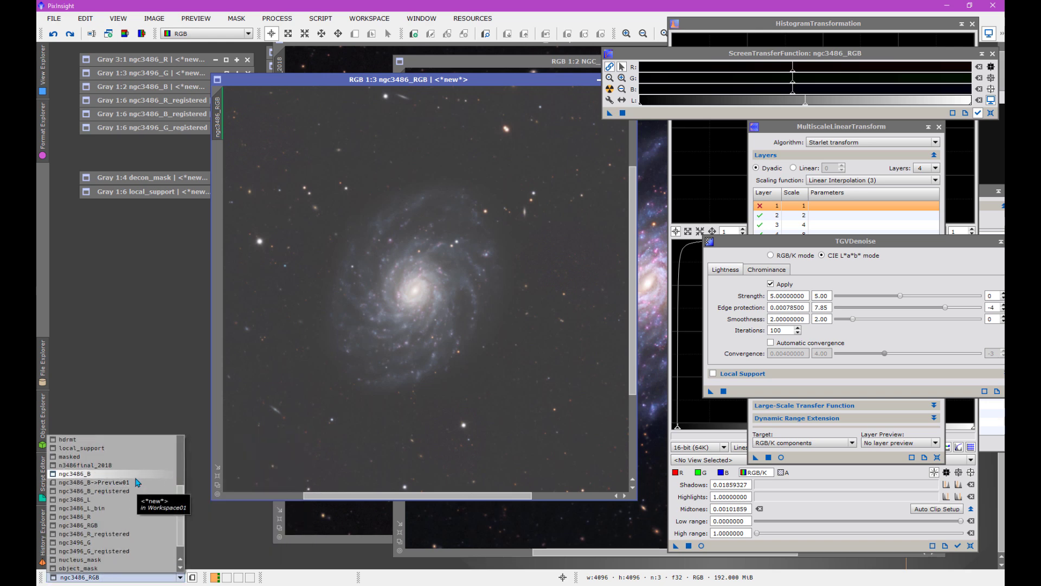
scroll(139, 495, up, 2)
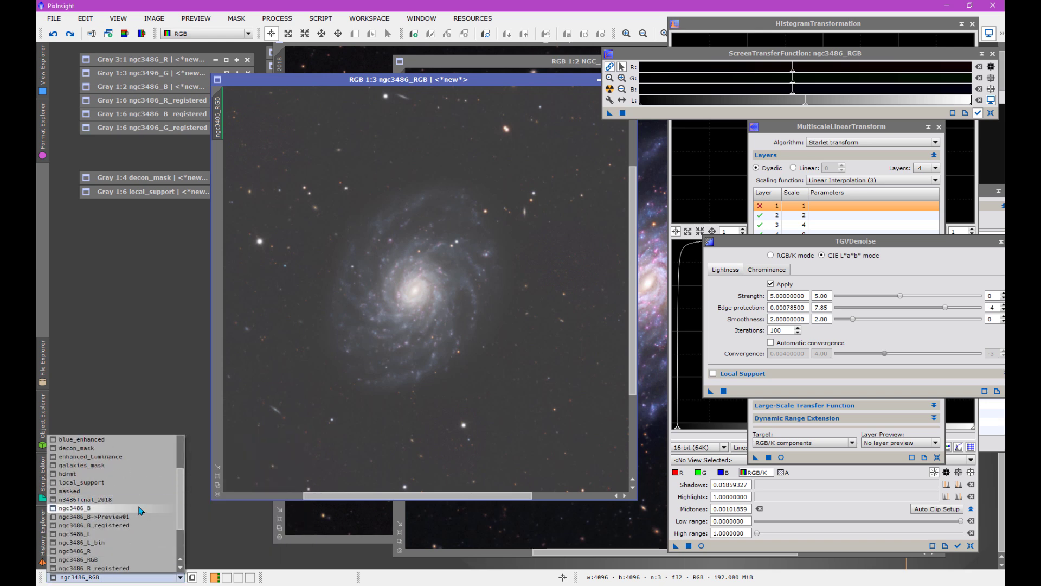
click(138, 534)
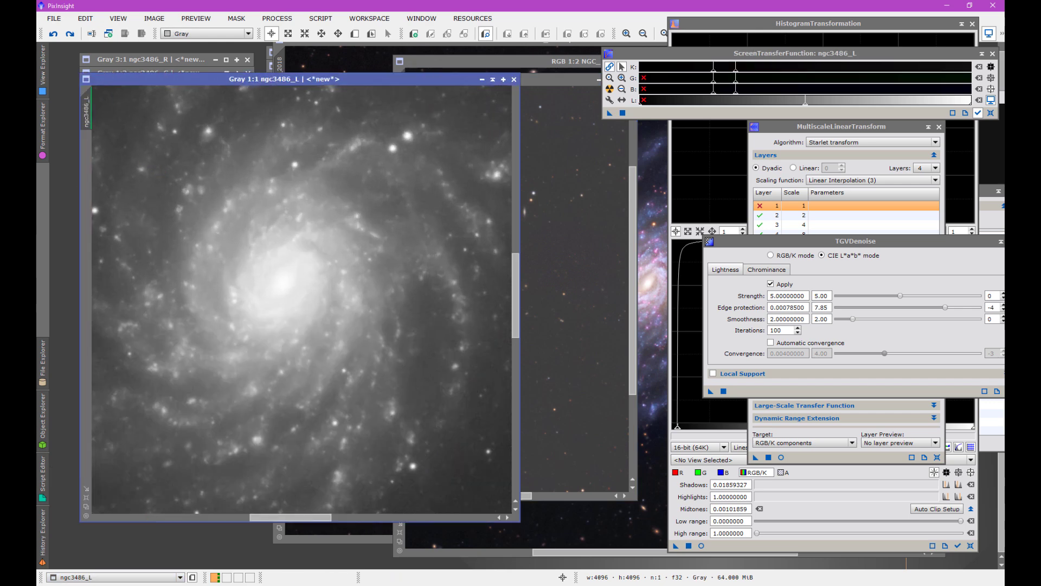
click(70, 34)
click(71, 38)
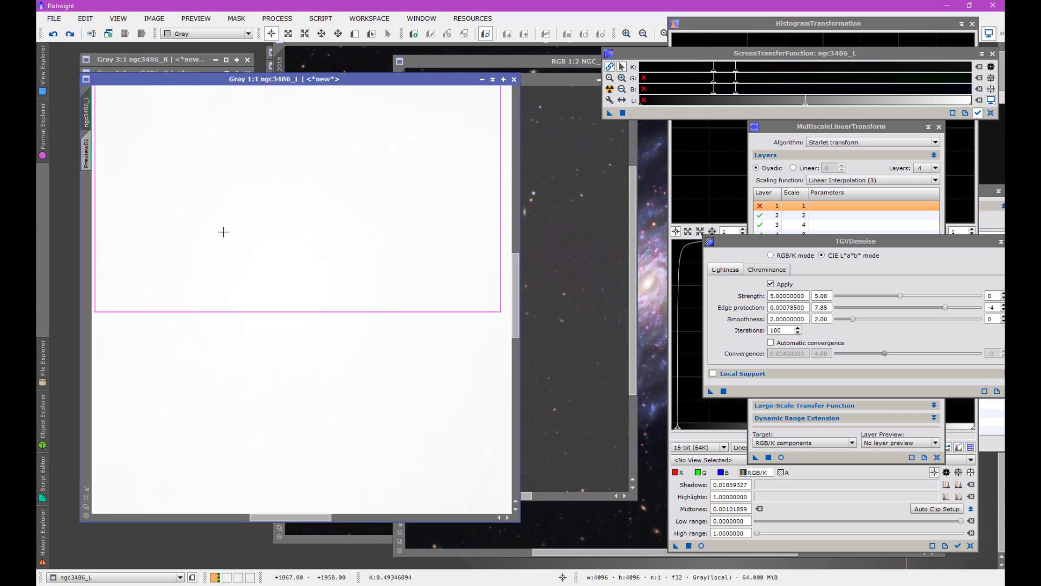
scroll(296, 303, down, 5)
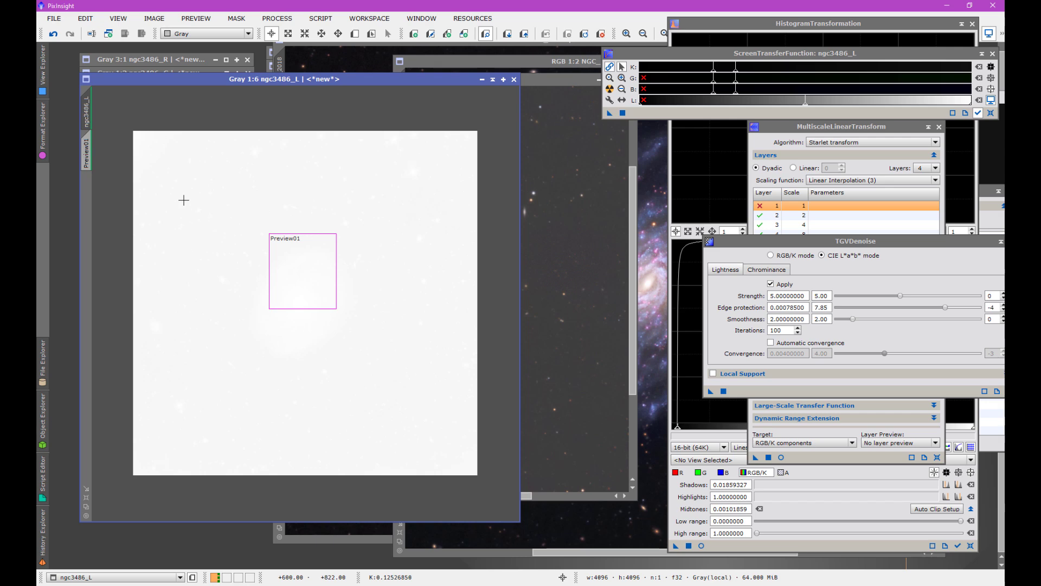
click(991, 112)
scroll(432, 280, up, 4)
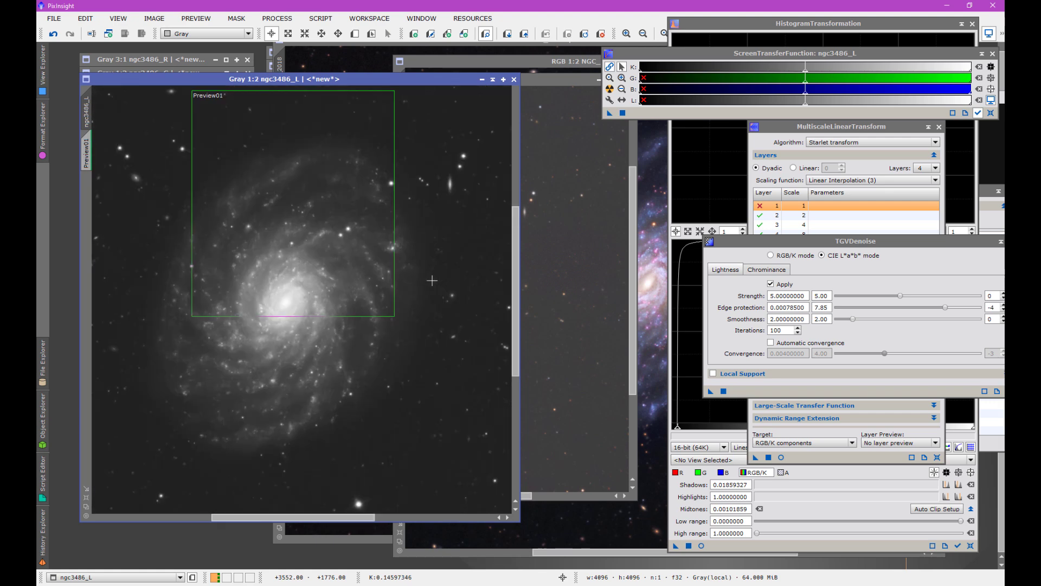
Open the enhanced_Luminance image from the view list over ngc3486_L
click(138, 577)
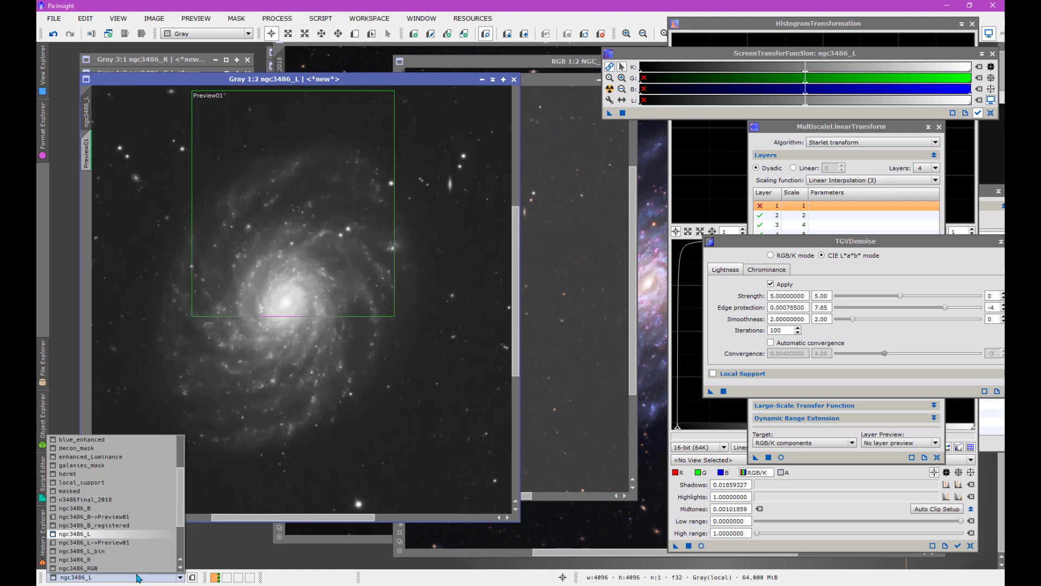
scroll(137, 529, up, 2)
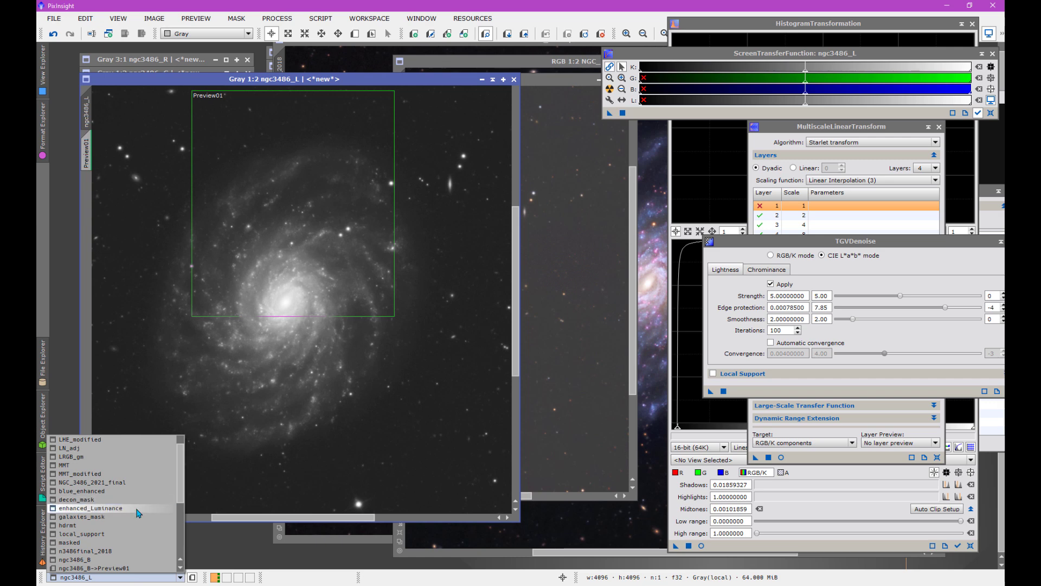
click(137, 509)
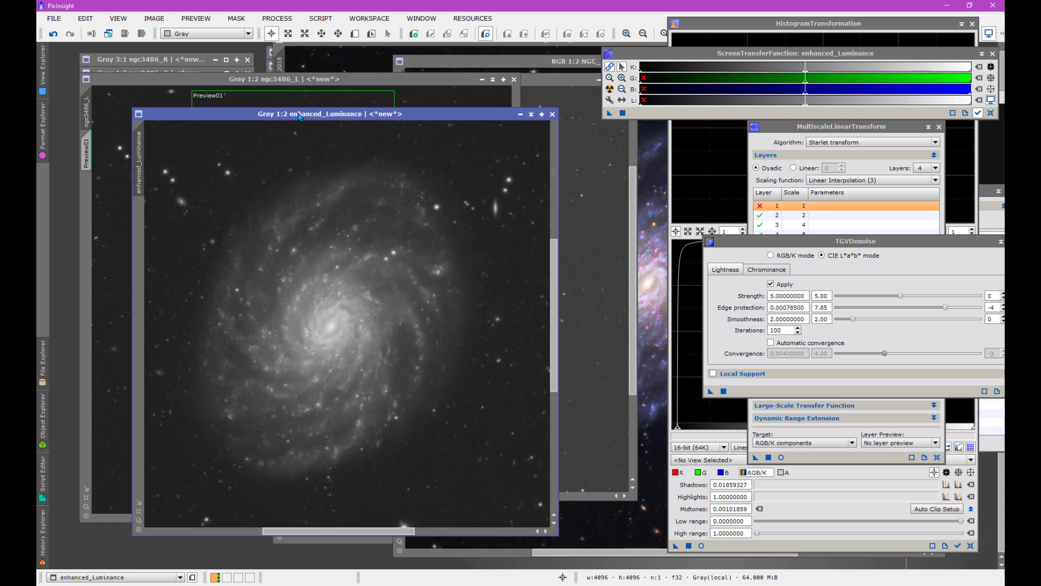
Move the enhanced_Luminance window aside, zoom to 1:1 and read pixel values across the galaxy core
drag(299, 116, 257, 90)
click(255, 90)
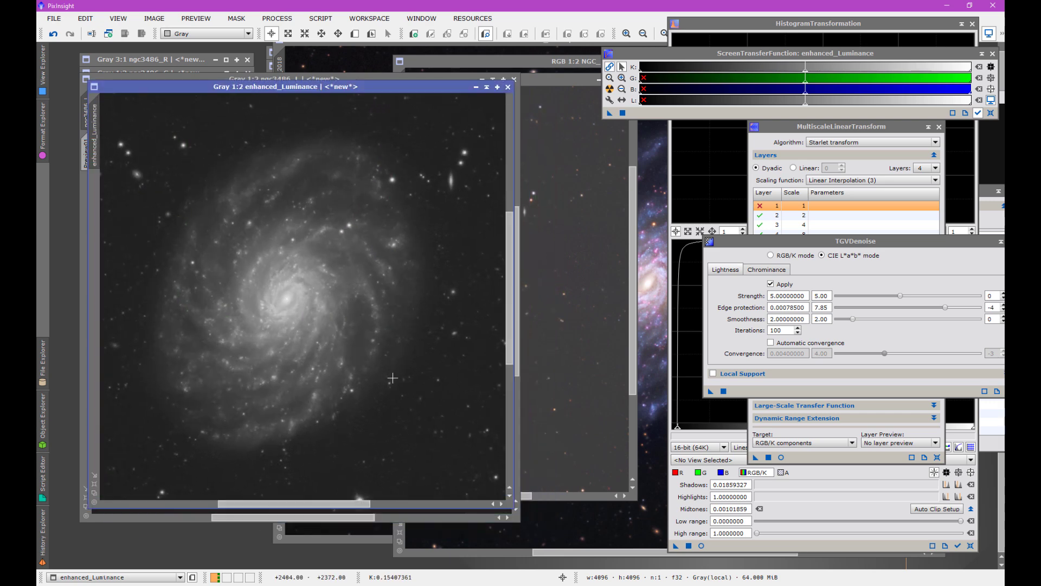
scroll(393, 377, up, 1)
scroll(393, 378, down, 1)
scroll(392, 378, up, 1)
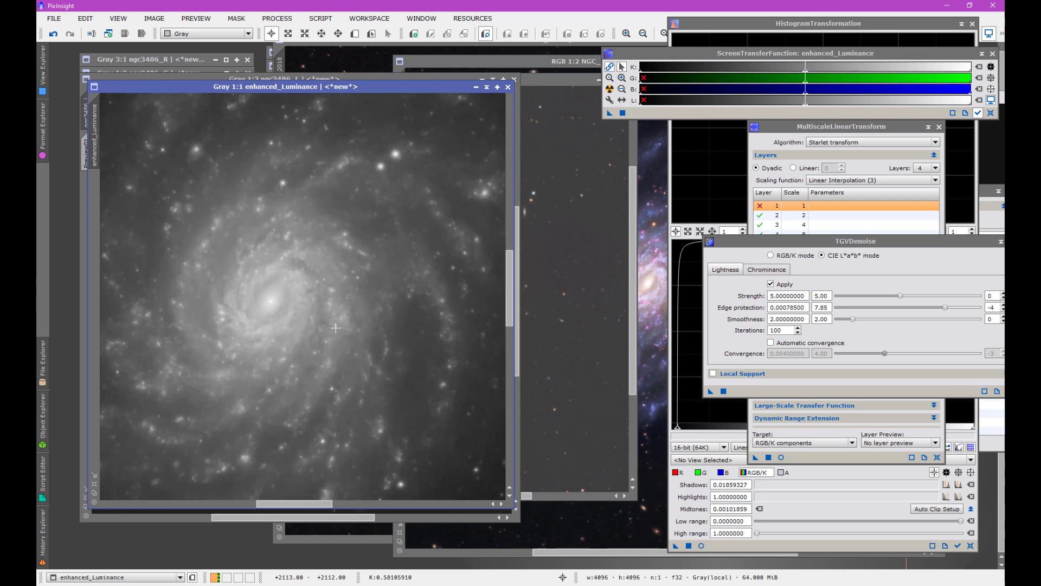
click(311, 311)
mouse_move(310, 312)
mouse_down()
mouse_move(282, 262)
mouse_move(255, 257)
mouse_move(279, 257)
mouse_move(306, 295)
mouse_up()
click(640, 315)
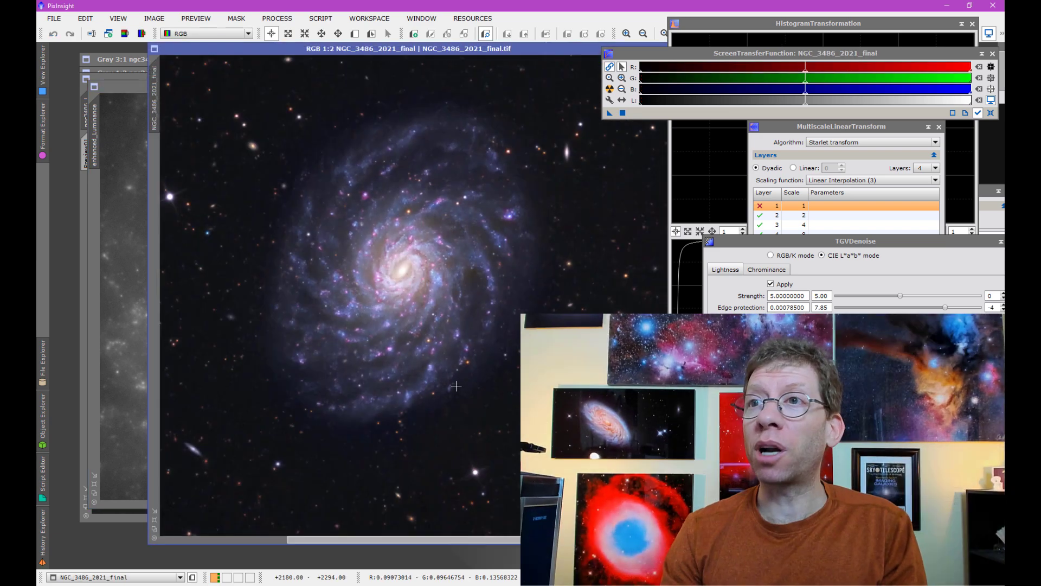
key(ctrl+z)
key(ctrl+y)
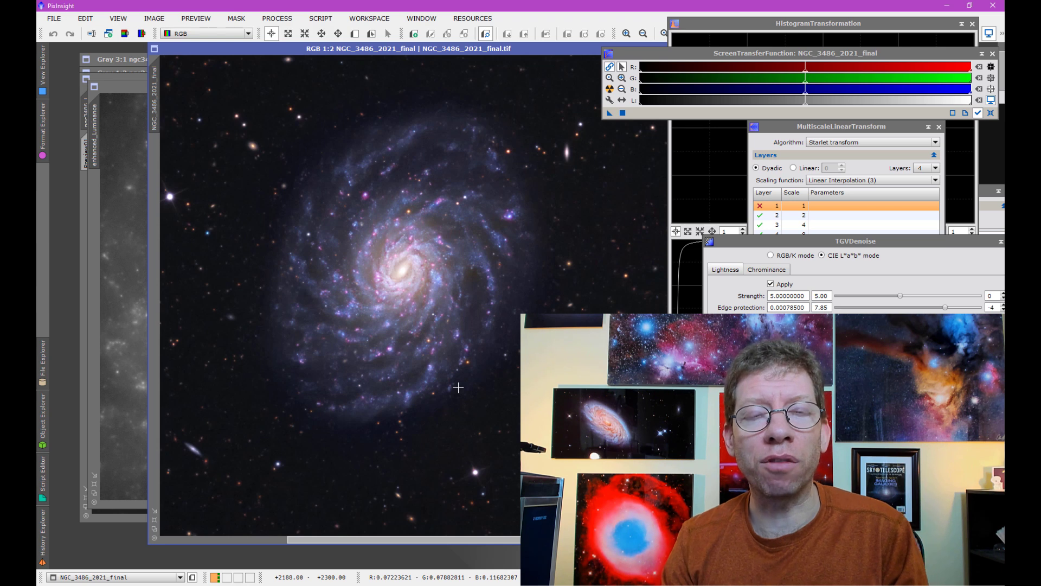